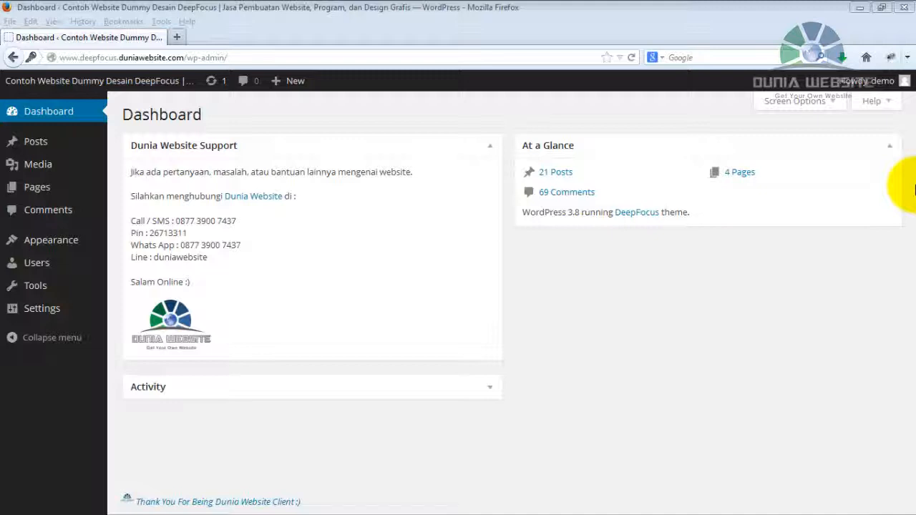
Open the public site in a new browser tab and switch to it.
left_click(373, 30)
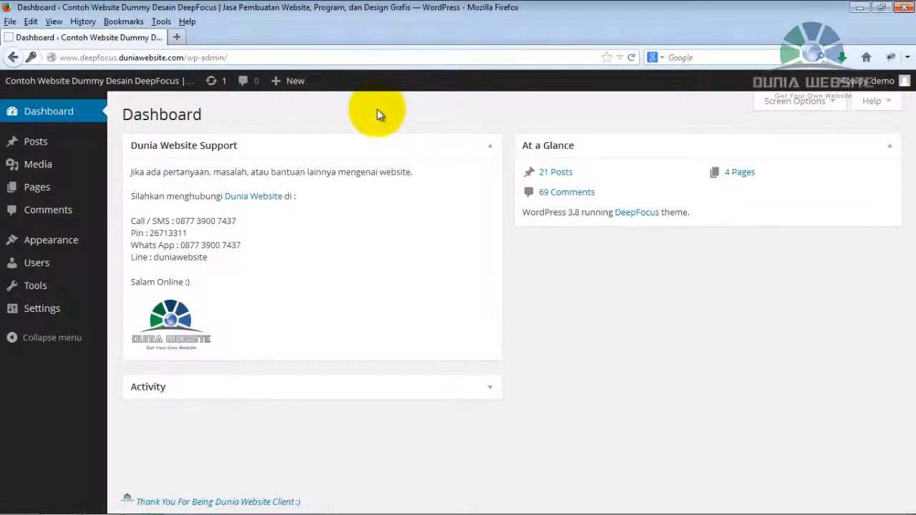
mouse_move(107, 83)
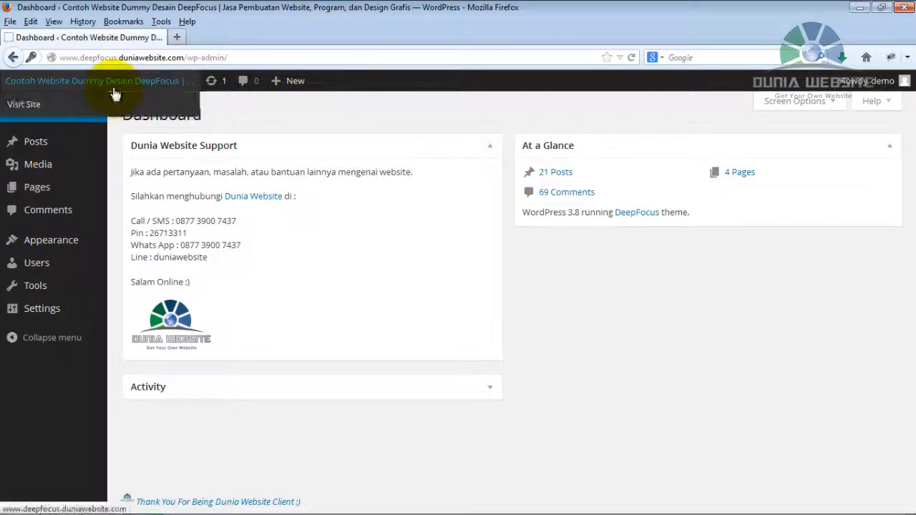
right_click(34, 112)
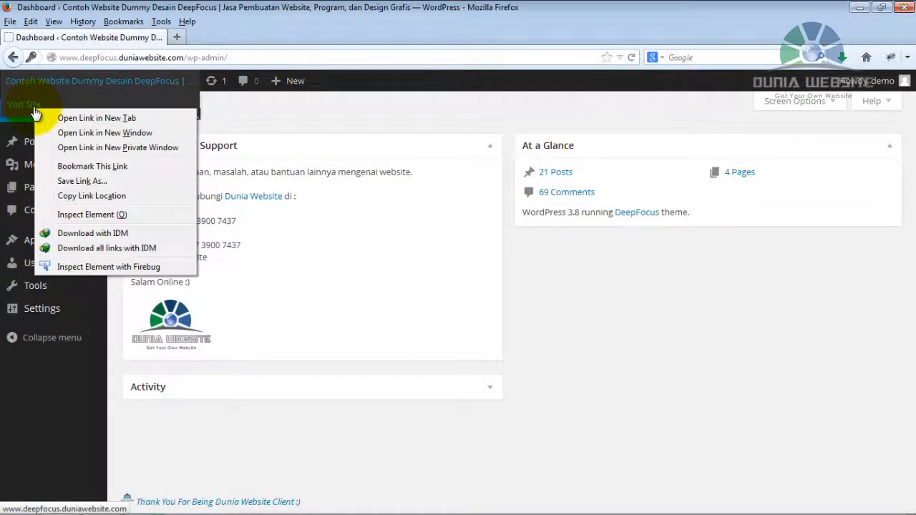
left_click(99, 118)
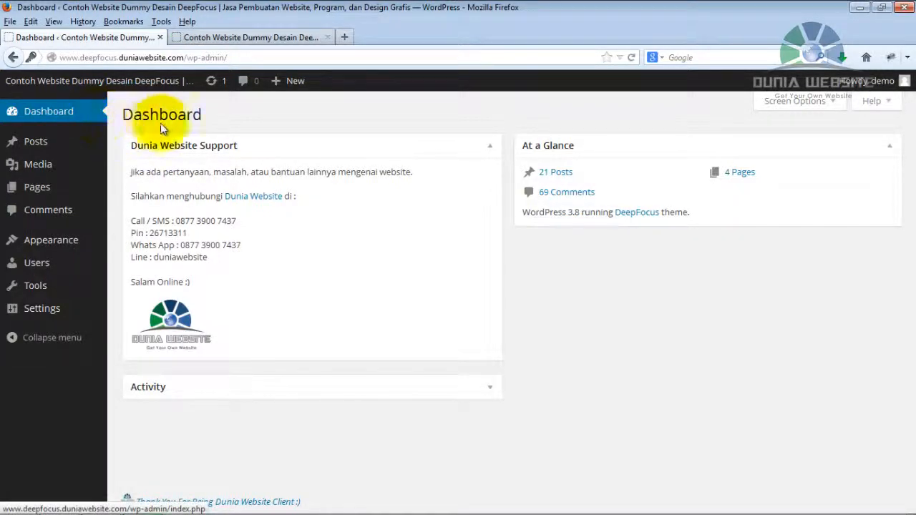
left_click(254, 41)
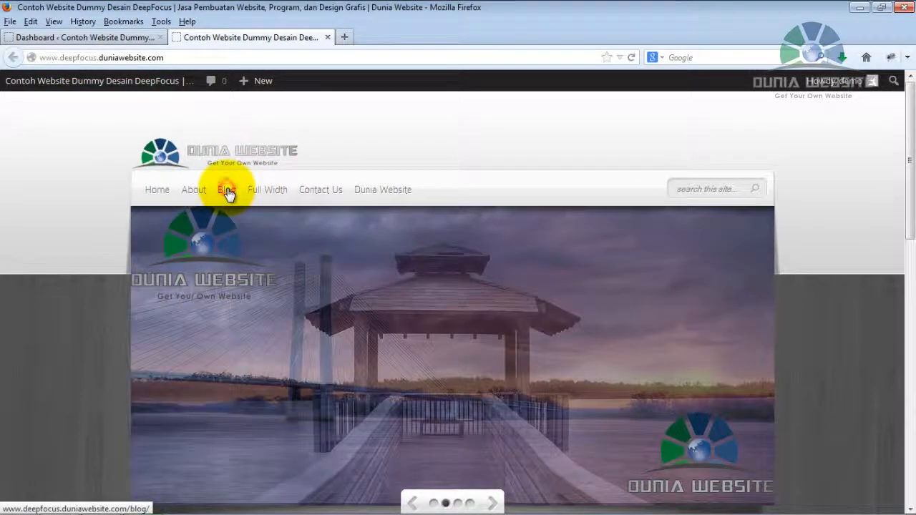
Open the site's Blog page and look through its list of posts.
left_click(227, 194)
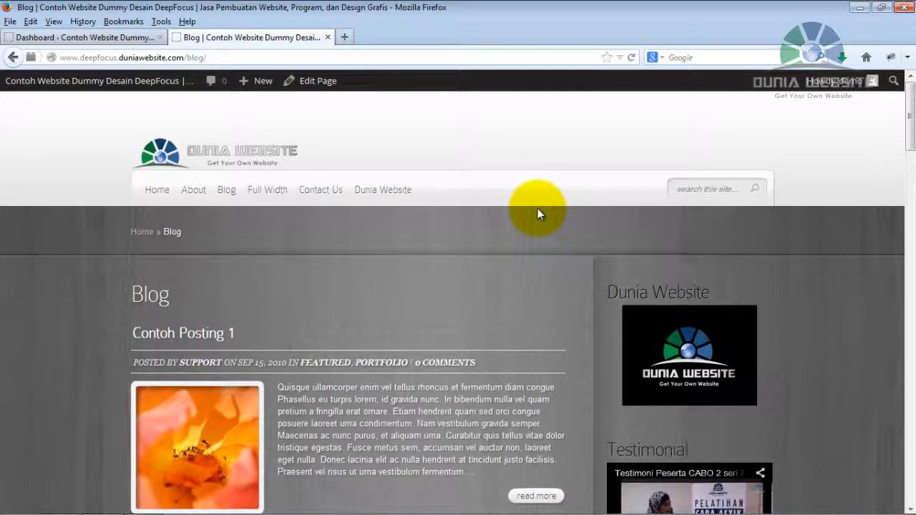
left_click_drag(911, 116, 908, 198)
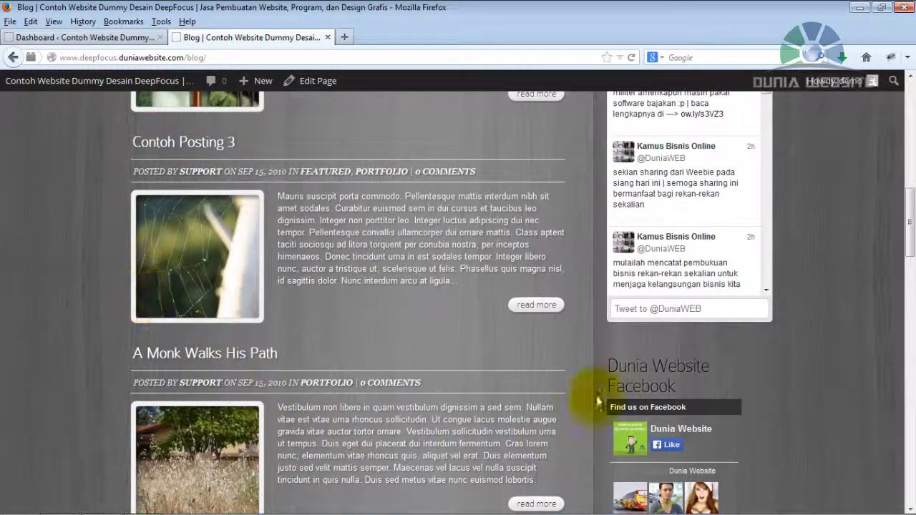
left_click_drag(907, 243, 905, 161)
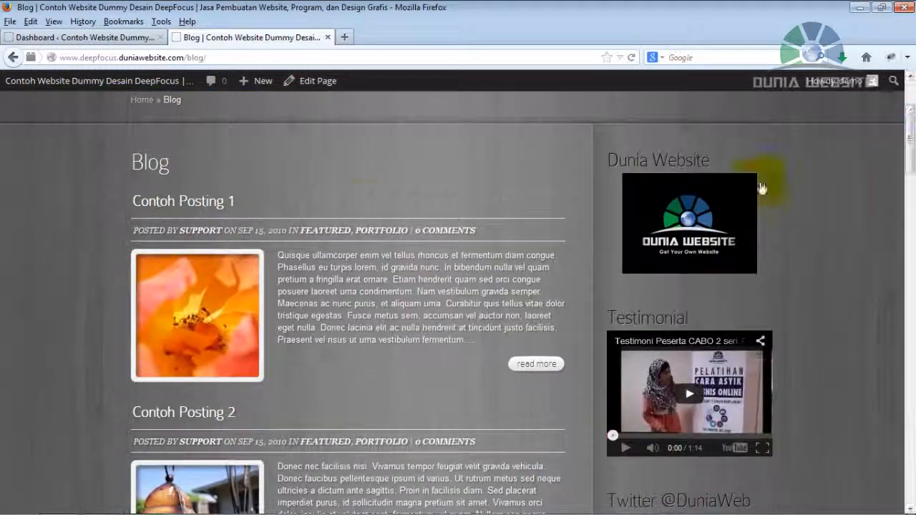
Open the post Contoh Posting 1 and examine its title, post details, image, body text and comment form.
left_click(169, 203)
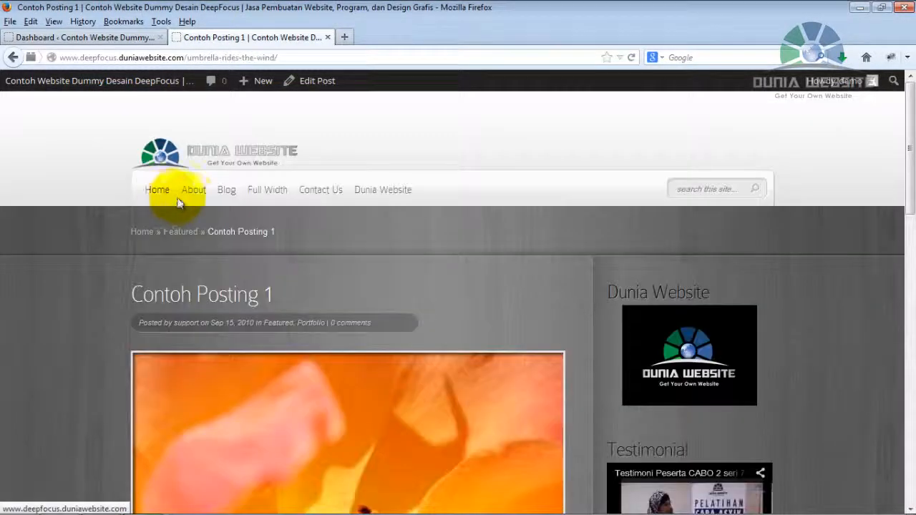
left_click_drag(906, 160, 906, 215)
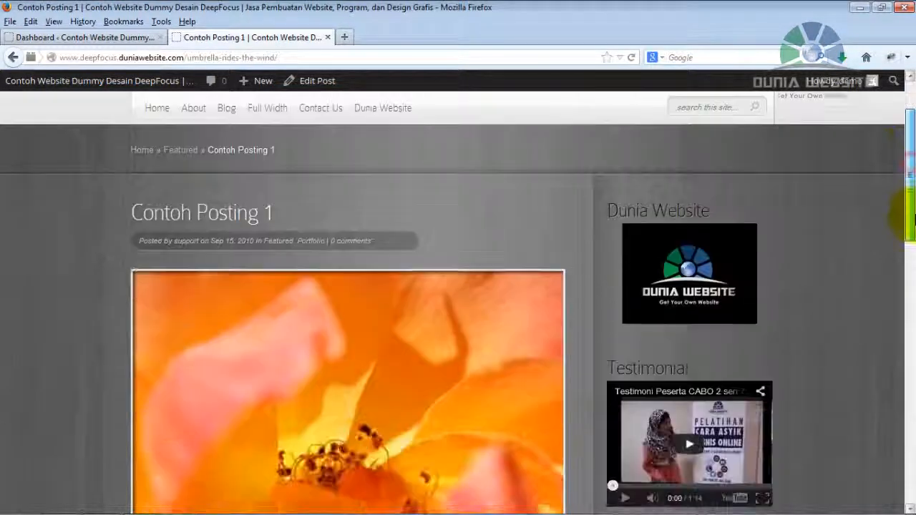
scroll(907, 214, "down", 2)
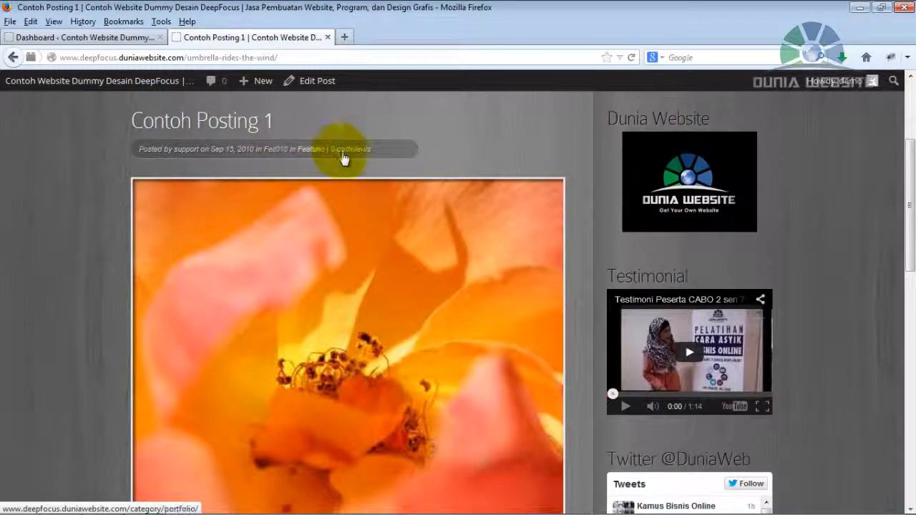
left_click_drag(914, 193, 910, 218)
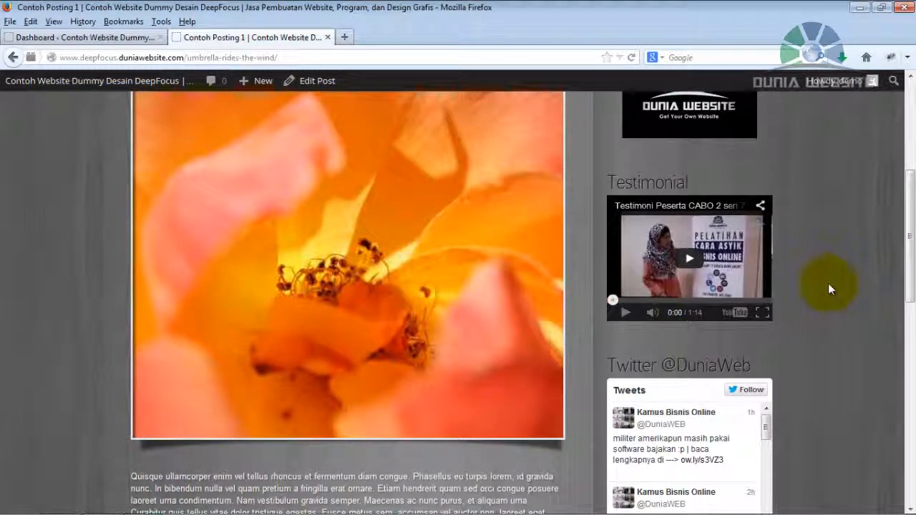
left_click_drag(907, 218, 906, 301)
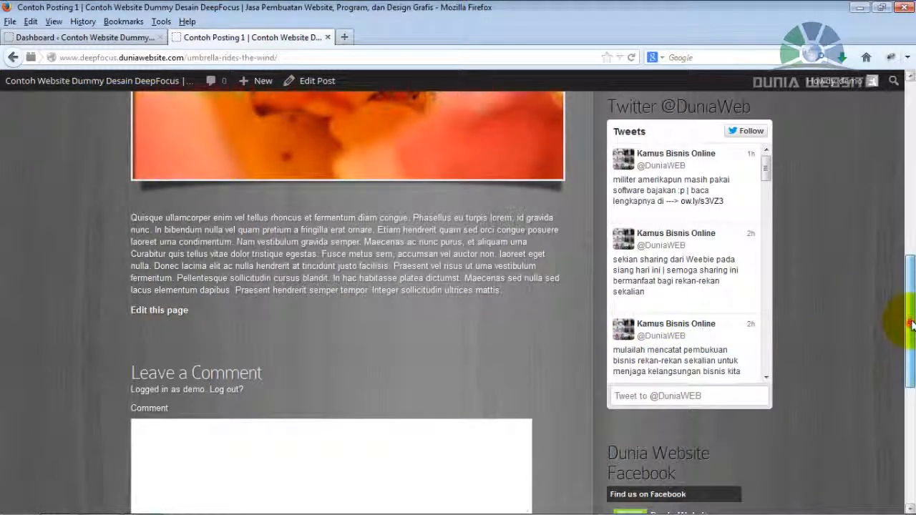
left_click_drag(911, 326, 903, 122)
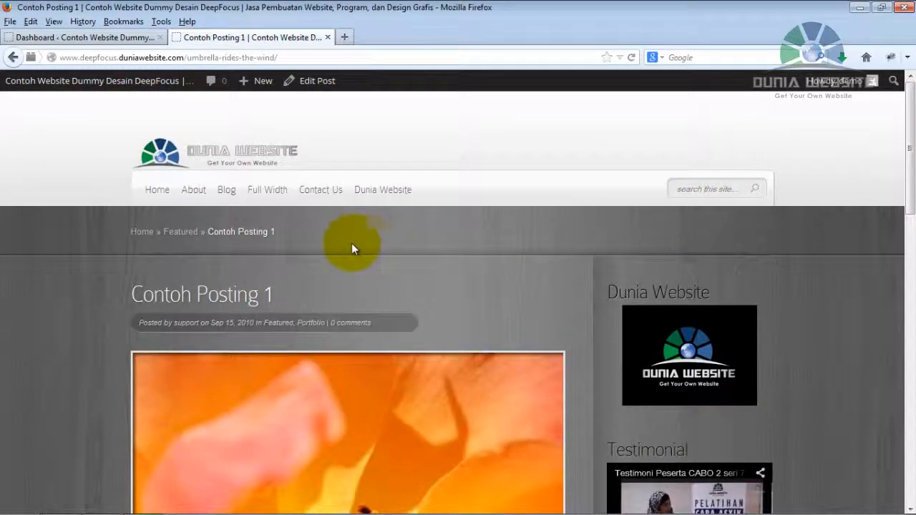
Return to the admin dashboard and open the list of all posts.
left_click(115, 37)
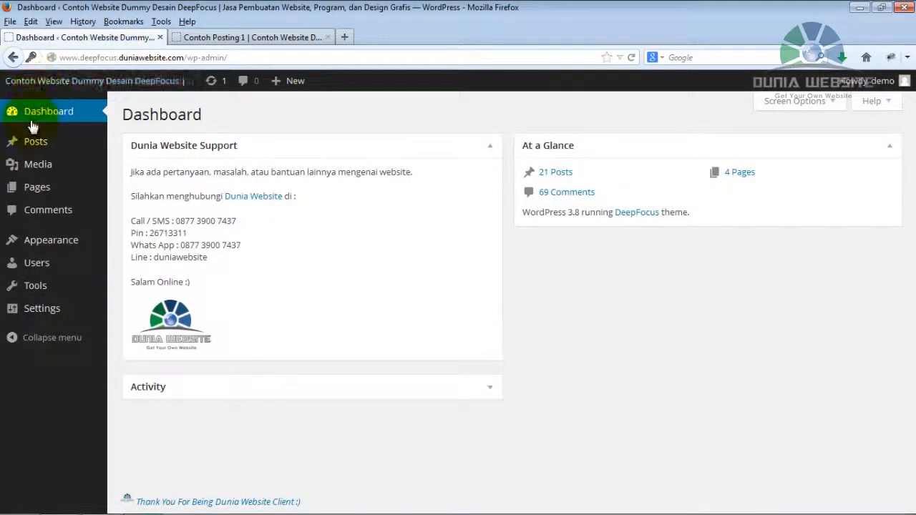
mouse_move(32, 146)
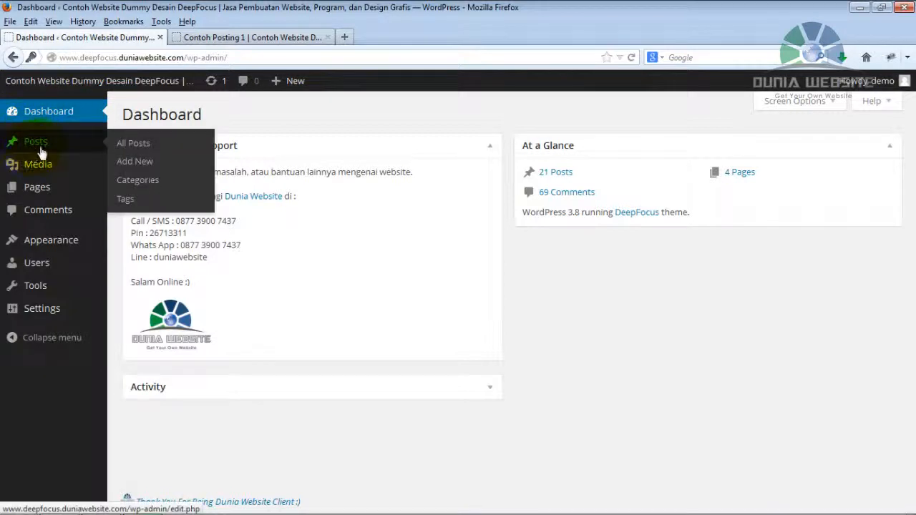
left_click(139, 155)
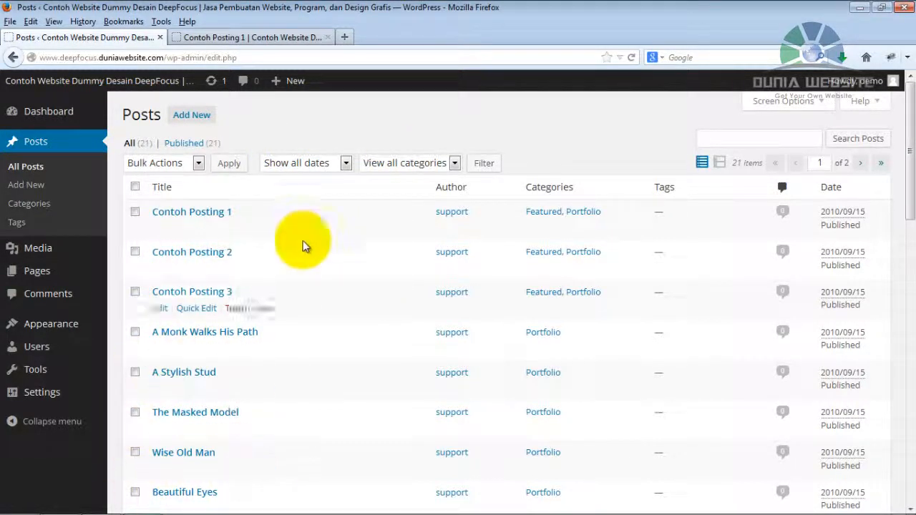
mouse_move(911, 149)
left_mouse_down()
mouse_move(912, 397)
mouse_move(907, 127)
mouse_move(903, 141)
left_mouse_up()
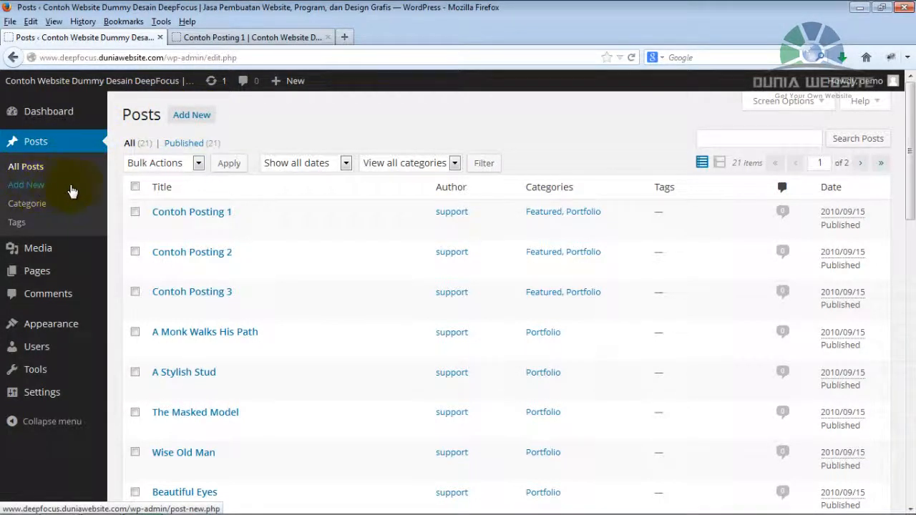
Create a new post and title it "Contoh Posting Baru".
left_click(192, 119)
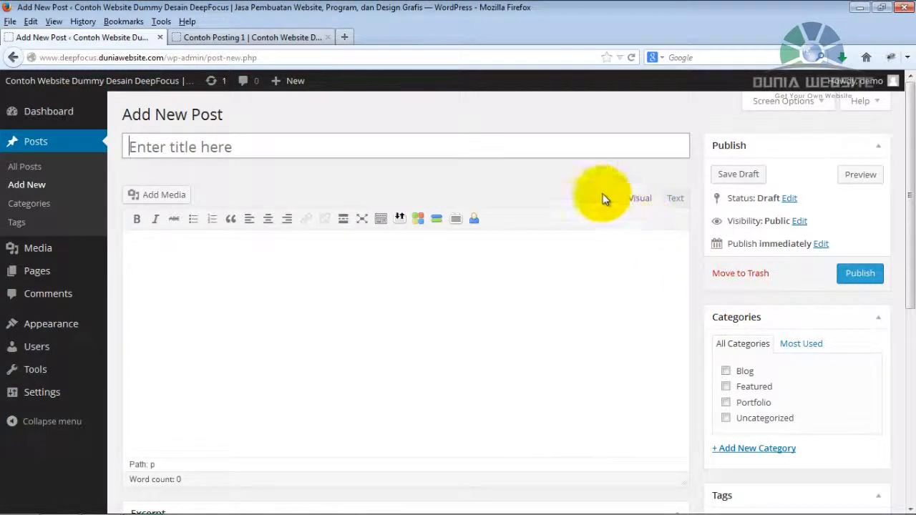
left_click(486, 144)
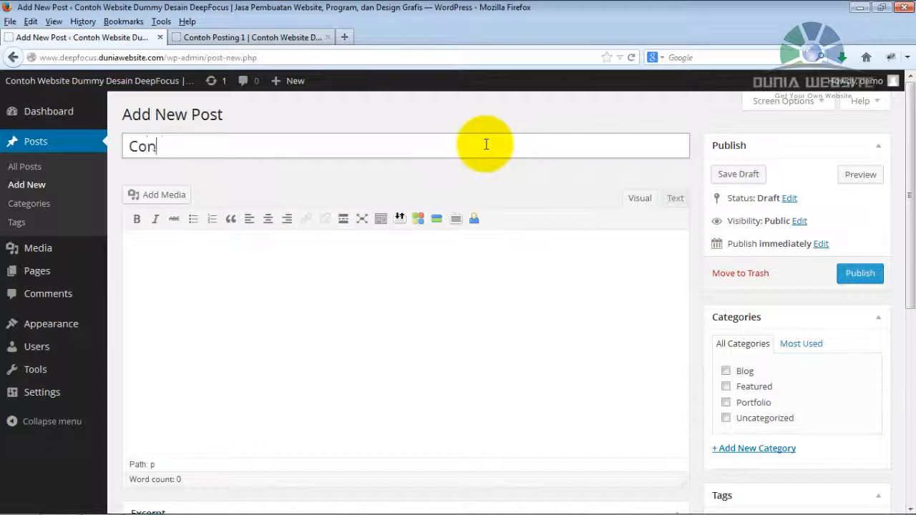
type("Contoh Posting ")
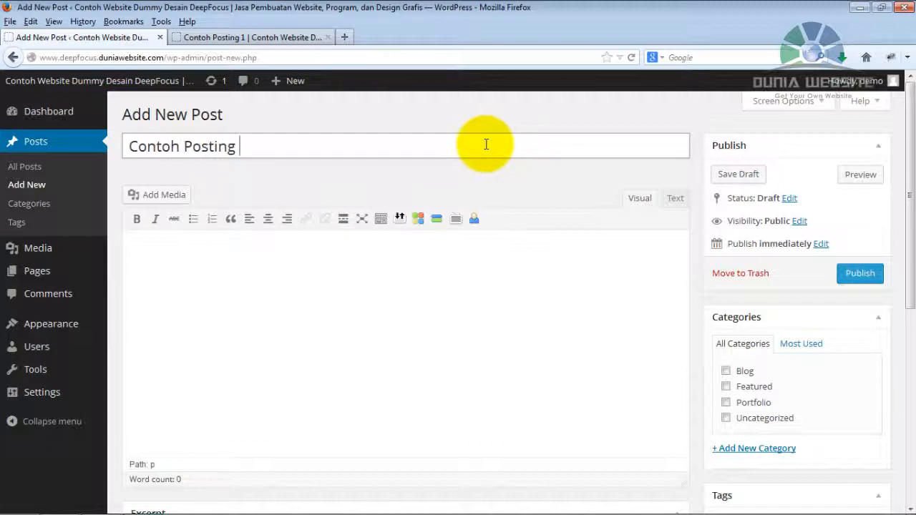
type("Baru")
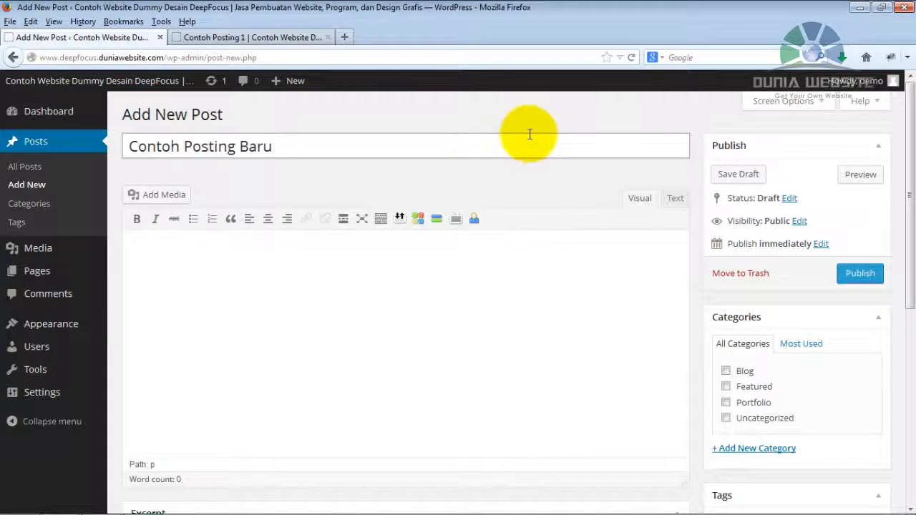
Write "Contoh deskripsi posting baru" in the post body and paste one copy of it on the same line.
left_click(153, 246)
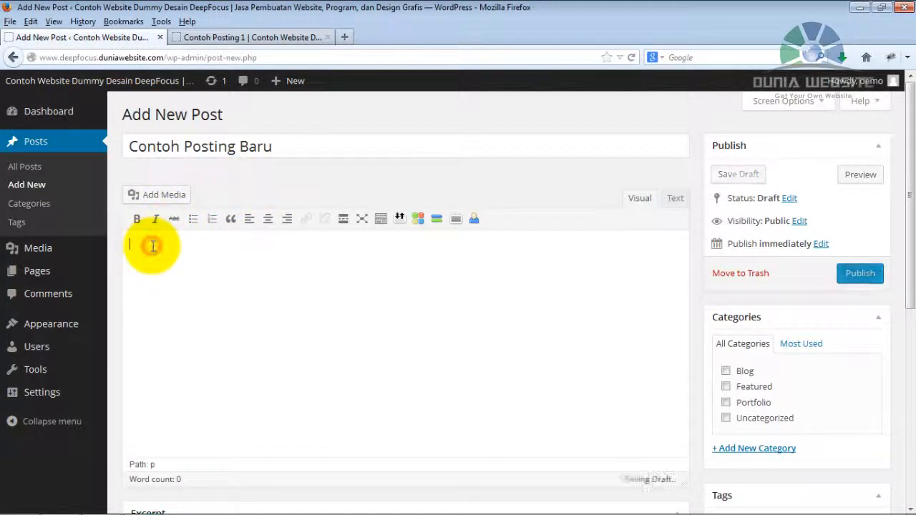
type("Contoh deskripsi posting baru")
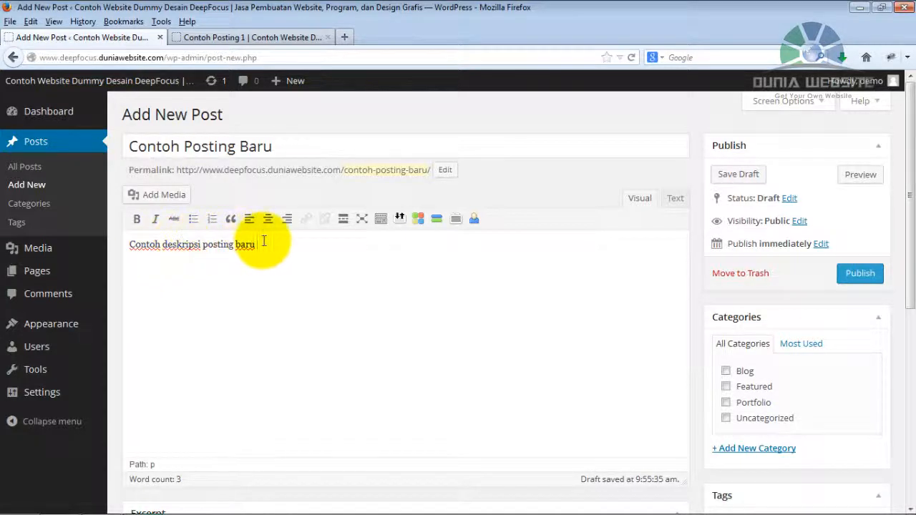
left_click_drag(262, 239, 116, 242)
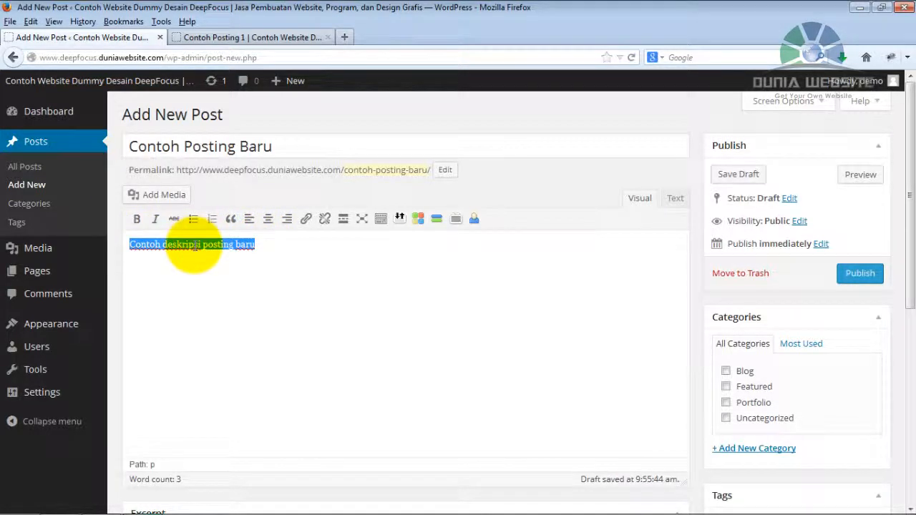
right_click(193, 244)
left_click(246, 318)
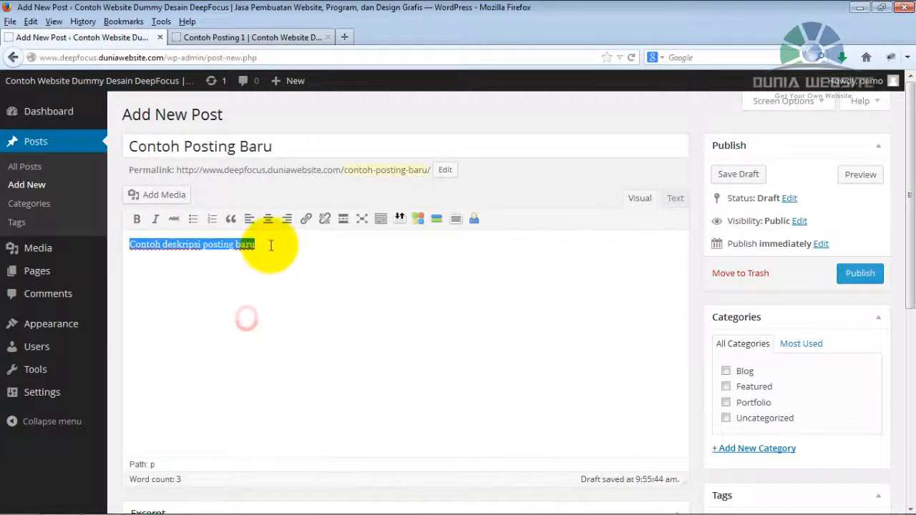
left_click(265, 244)
right_click(271, 245)
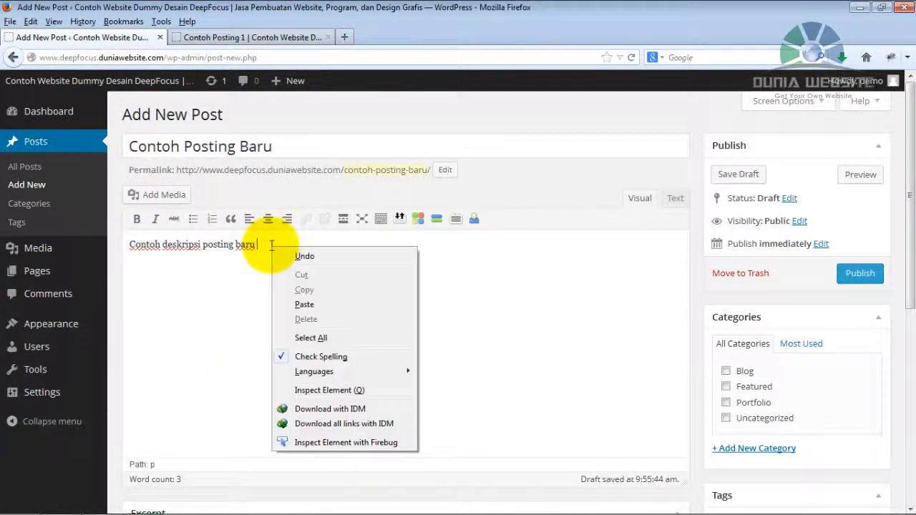
left_click(326, 304)
Copy the whole body line and paste it four times at the end to lengthen the paragraph.
left_click_drag(396, 241, 139, 241)
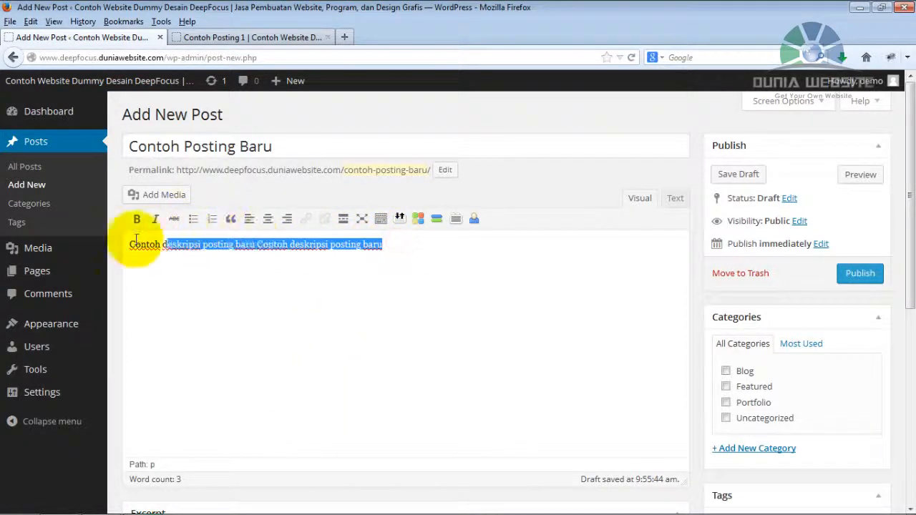
right_click(188, 244)
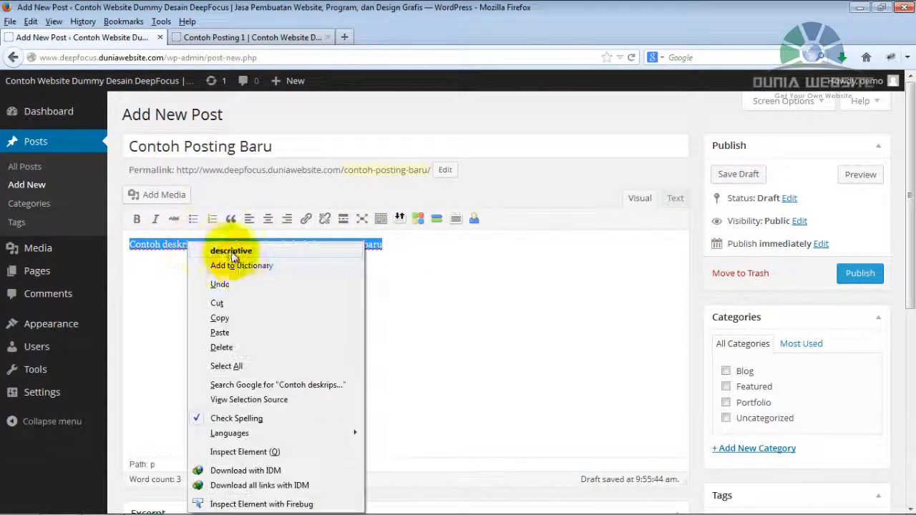
left_click(246, 318)
left_click(411, 245)
right_click(412, 245)
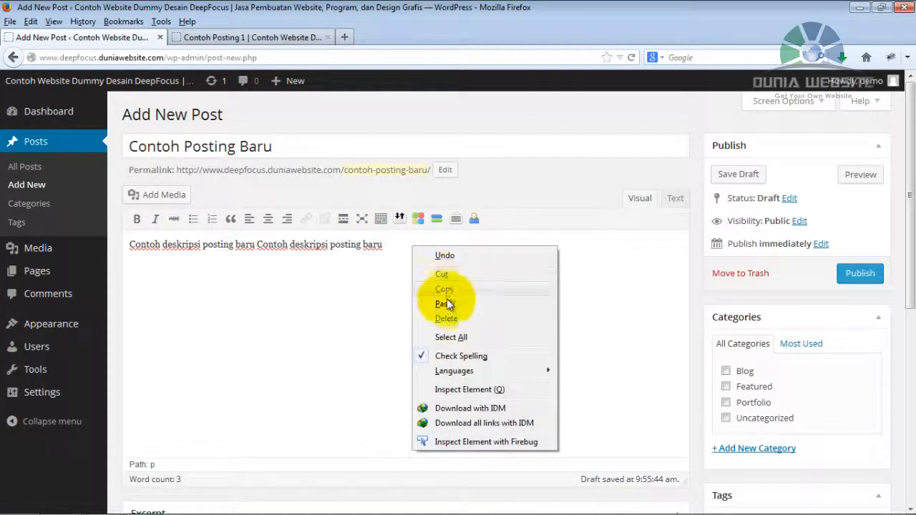
left_click(446, 303)
right_click(651, 245)
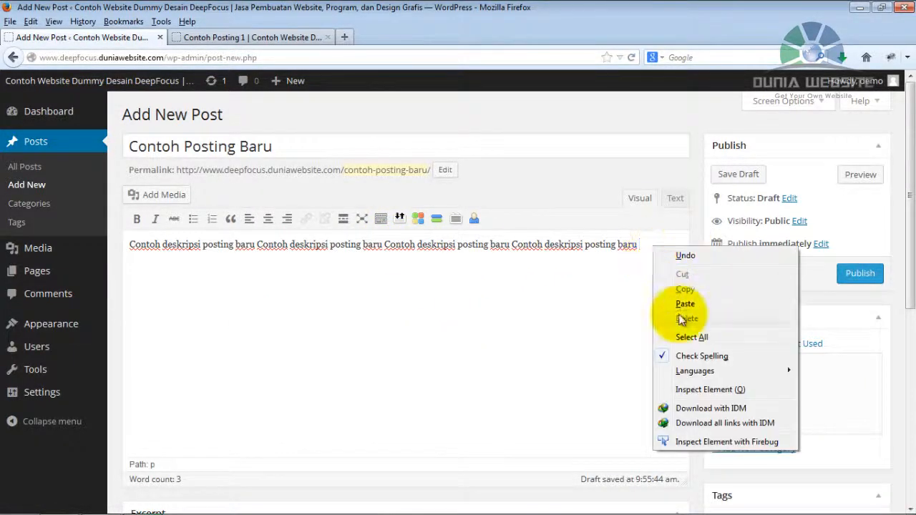
left_click(688, 299)
right_click(373, 257)
left_click(405, 312)
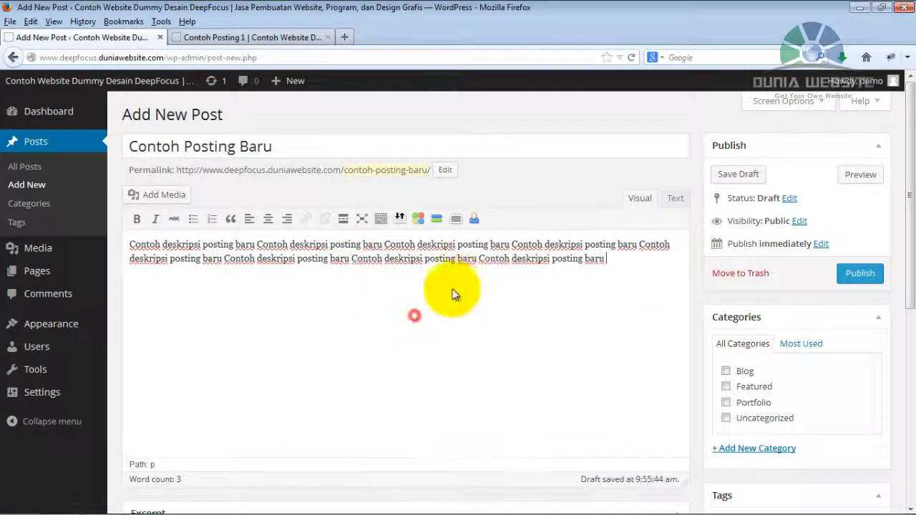
right_click(650, 259)
left_click(678, 313)
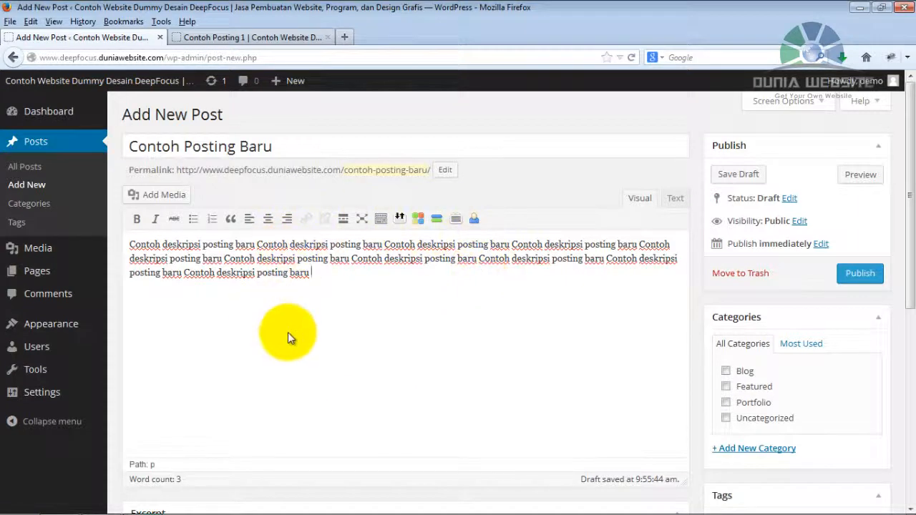
Paste the copied text on three separate lines below the paragraph, with a paragraph break after the first pasted line.
key("Return")
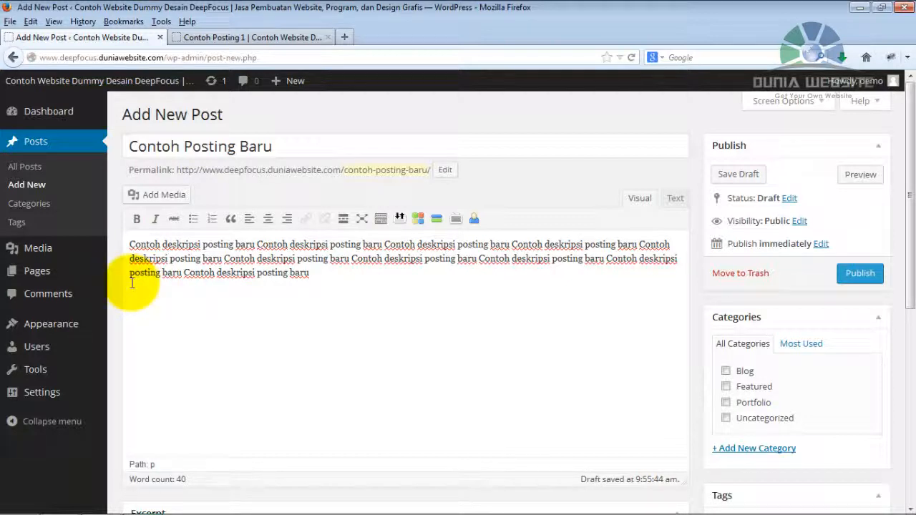
right_click(131, 284)
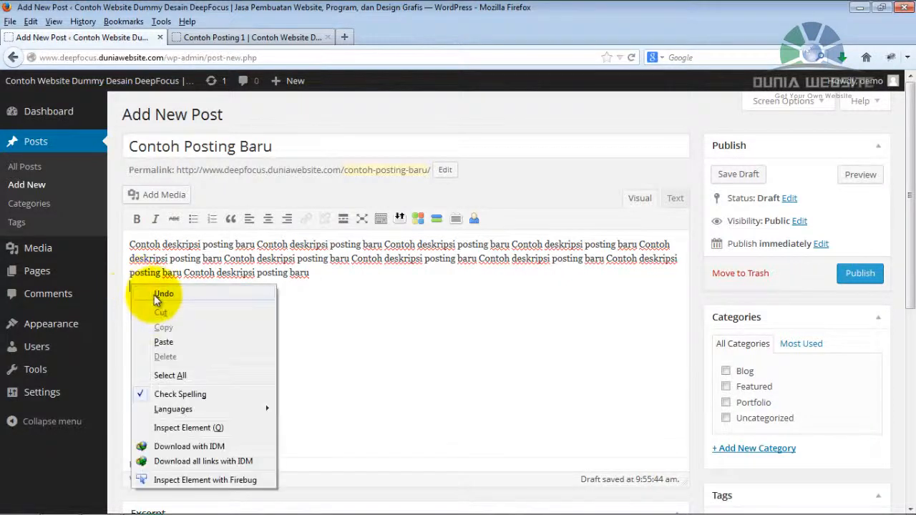
left_click(196, 344)
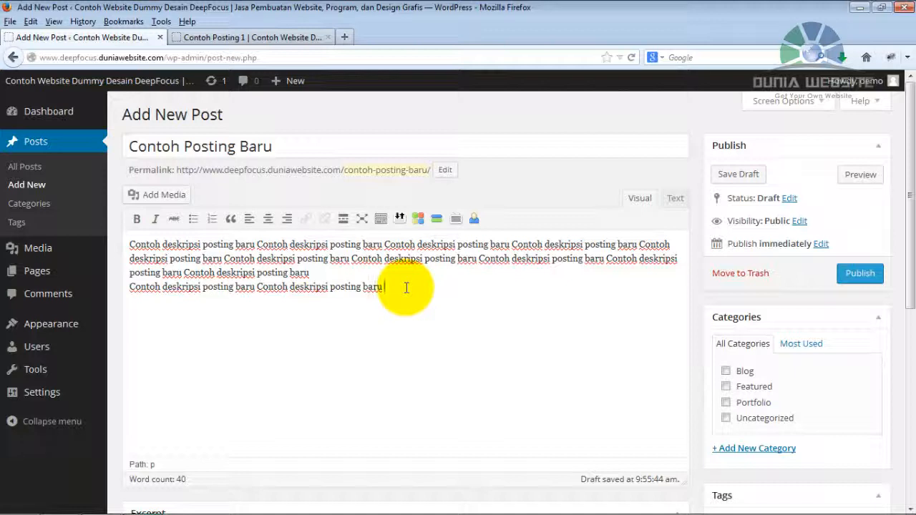
key("Return")
right_click(156, 310)
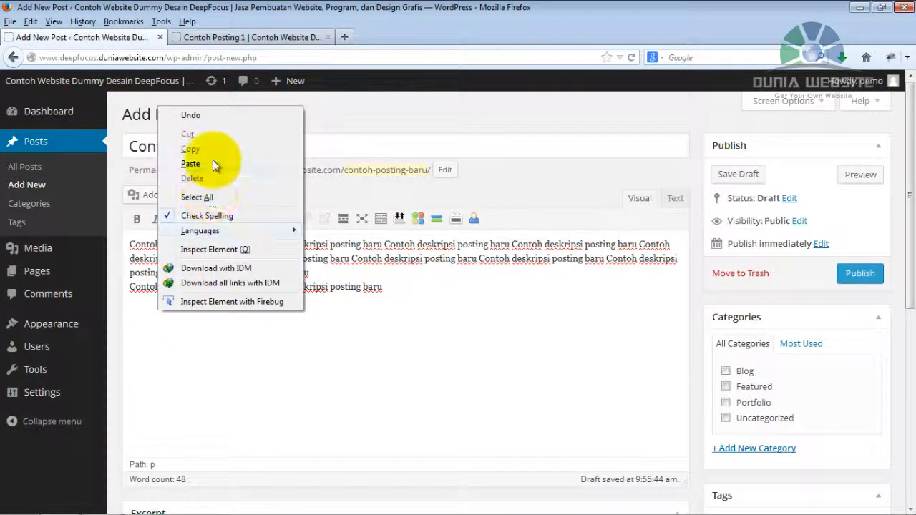
left_click(190, 164)
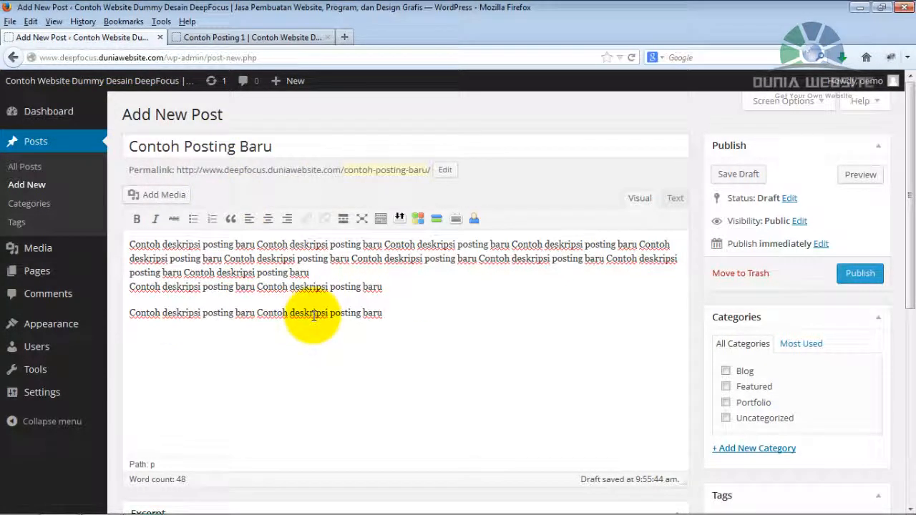
right_click(152, 325)
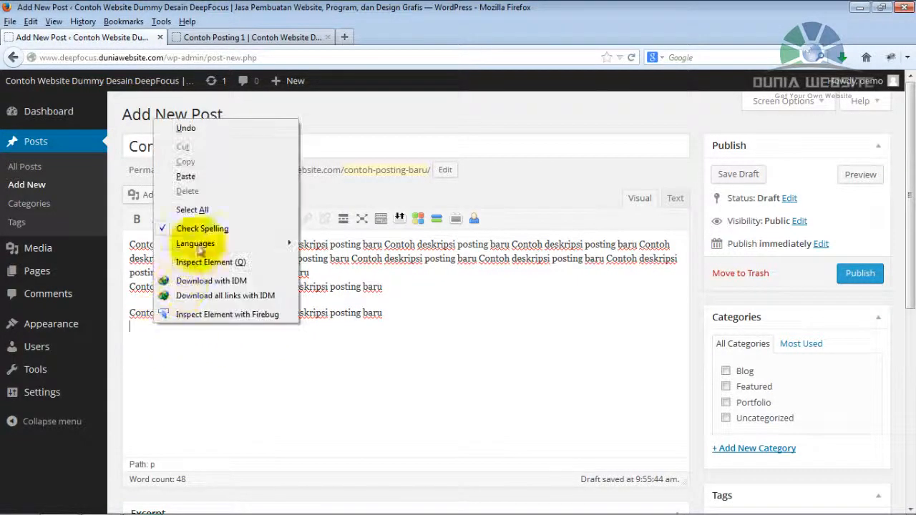
left_click(217, 183)
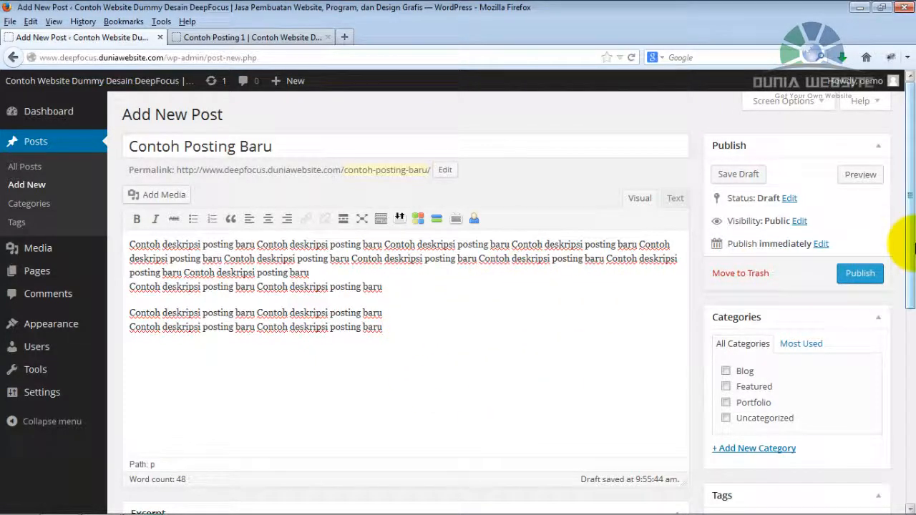
Add a new top-level category named "Pariwisata" to the post.
scroll(898, 236, "down", 2)
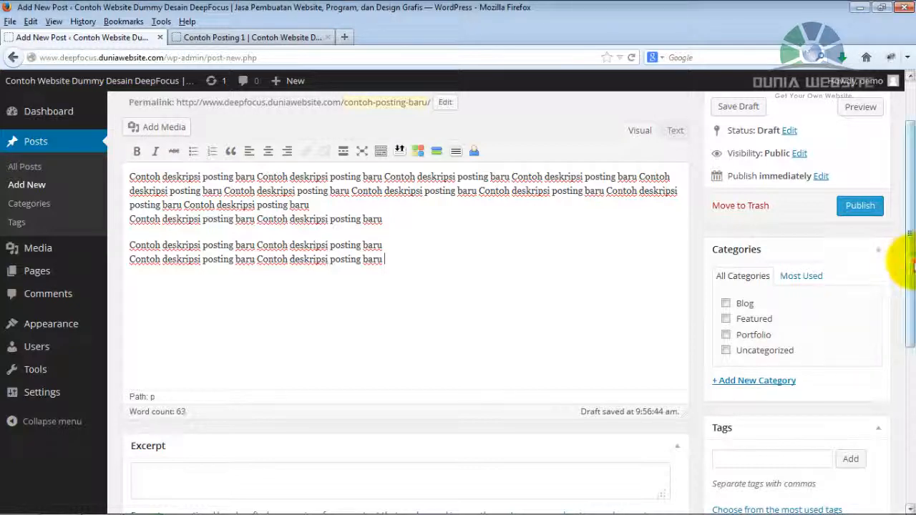
scroll(894, 236, "up", 2)
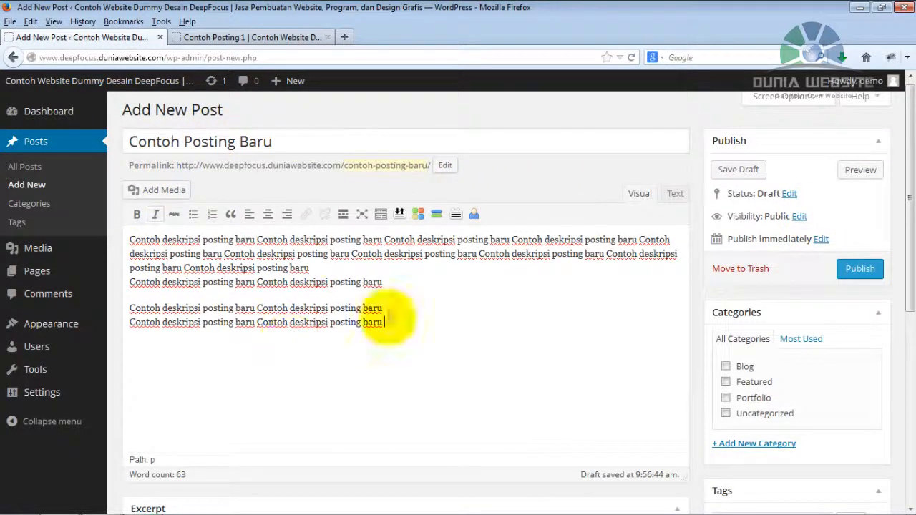
left_click_drag(907, 184, 900, 225)
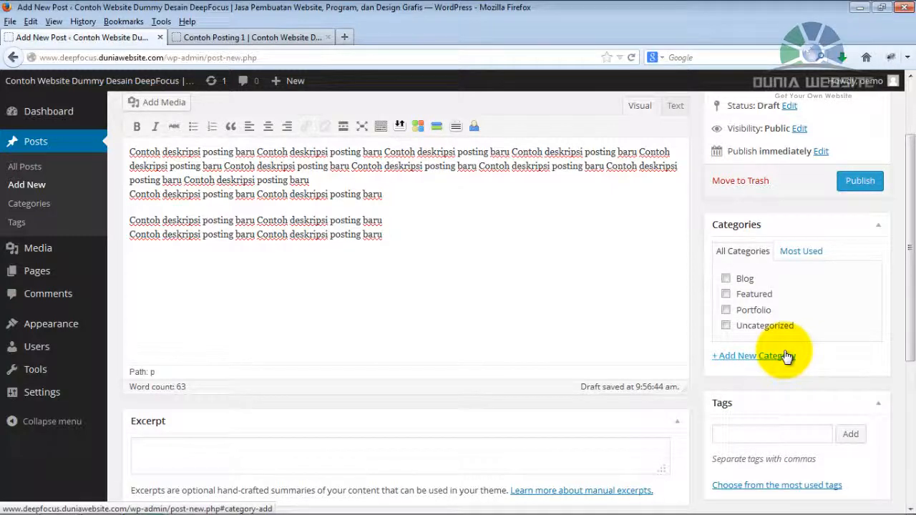
left_click(737, 356)
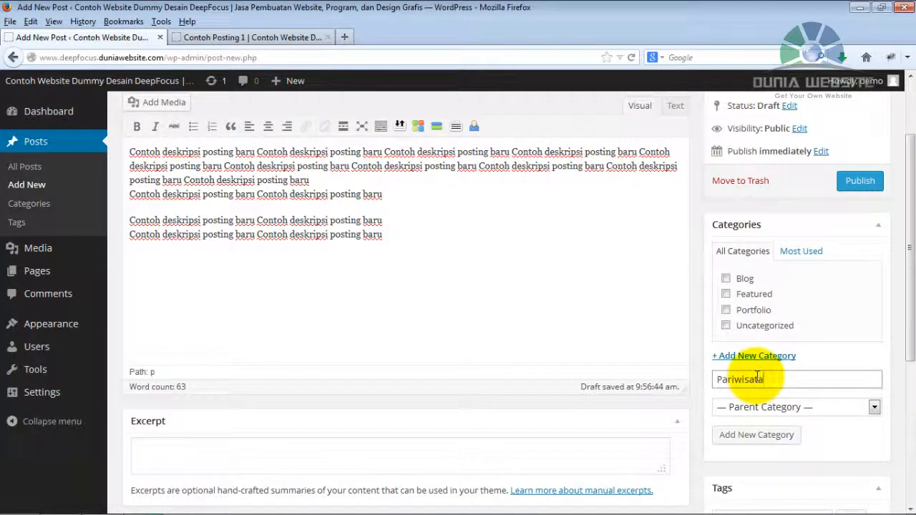
left_click(741, 437)
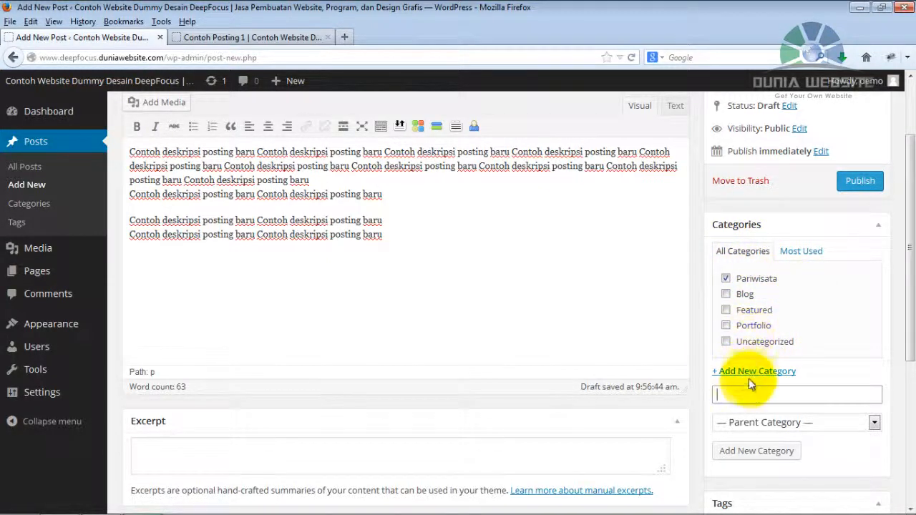
Add a new category named "Tangerang" with "Pariwisata" as its parent category.
left_click(744, 397)
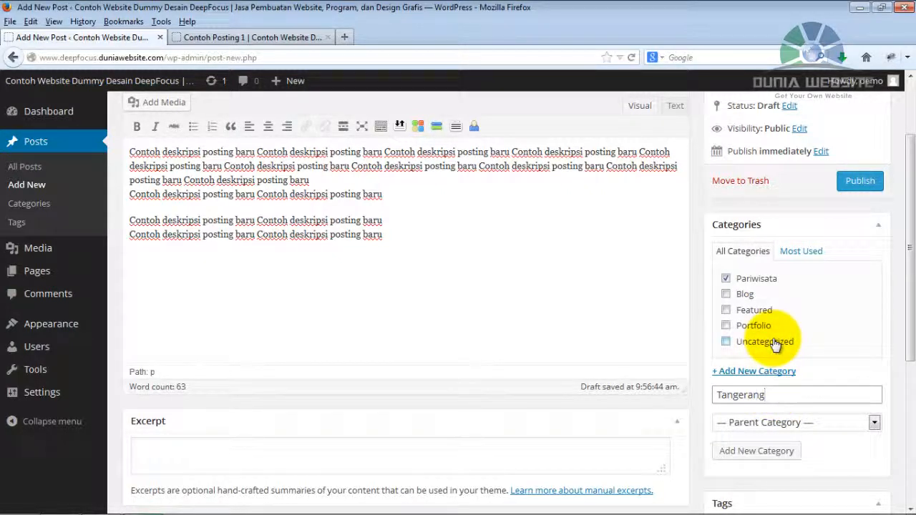
left_click(756, 425)
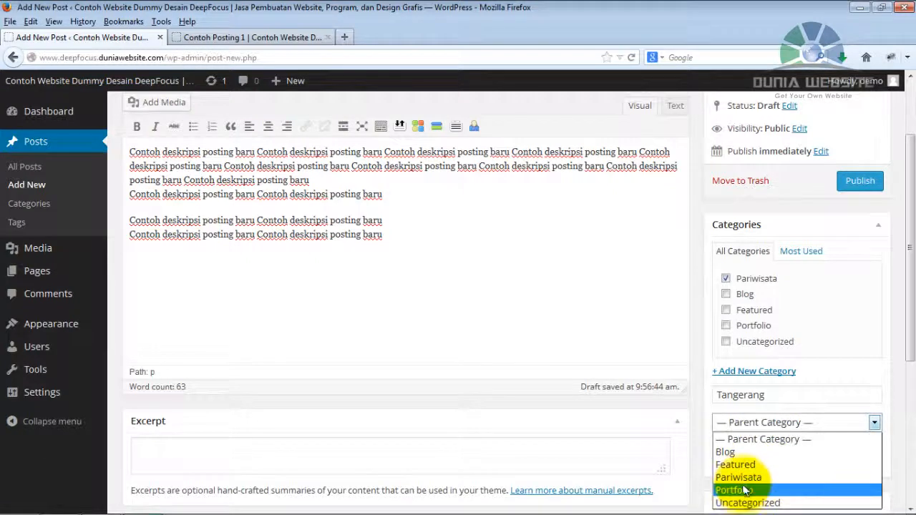
left_click(738, 478)
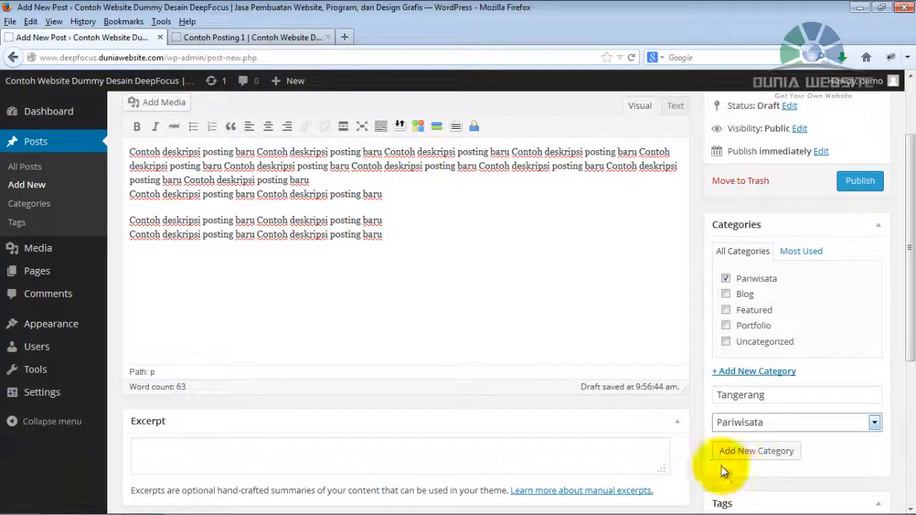
left_click(749, 450)
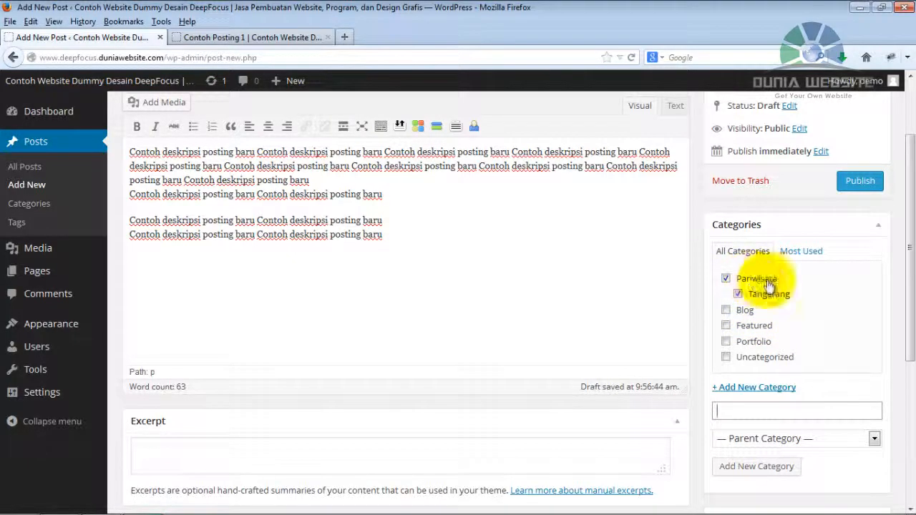
Publish the post and open its public page in a new browser tab.
scroll(897, 272, "up", 2)
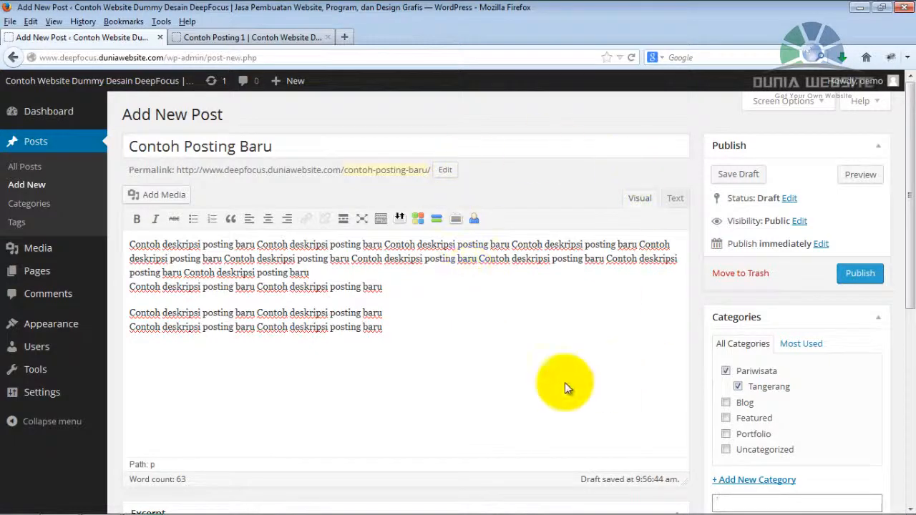
left_click(861, 275)
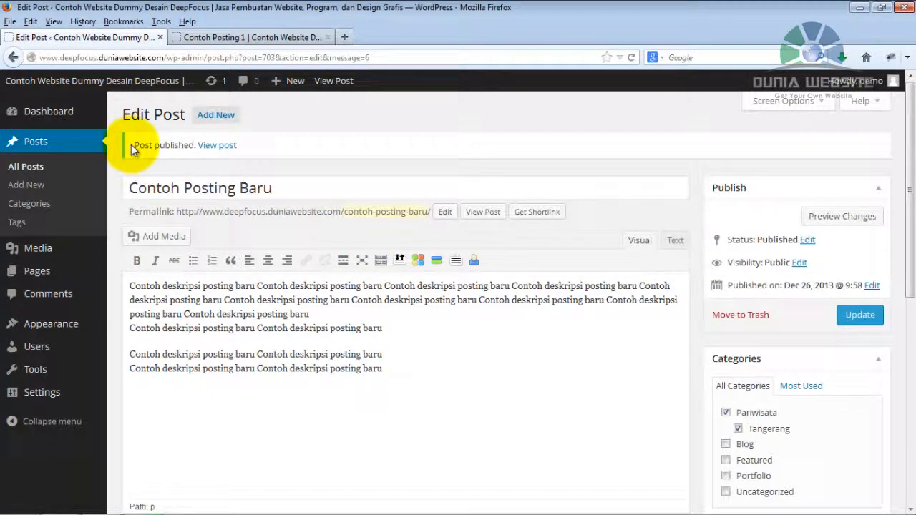
right_click(220, 154)
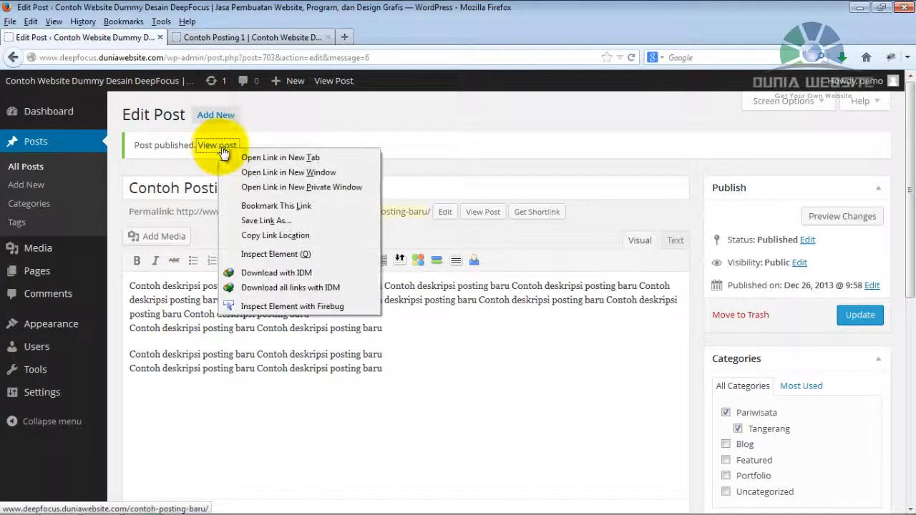
left_click(274, 158)
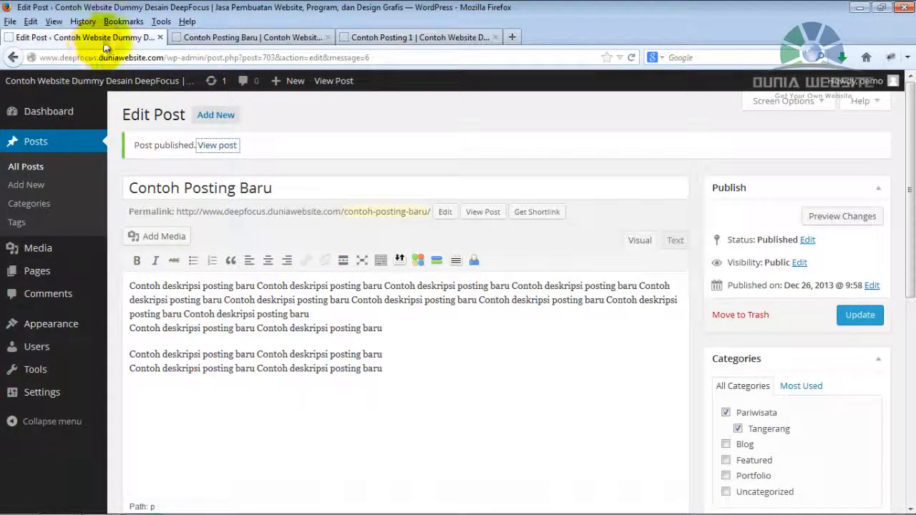
Examine the published "Contoh Posting Baru" page and compare its image area with the "Contoh Posting 1" page.
left_click(251, 41)
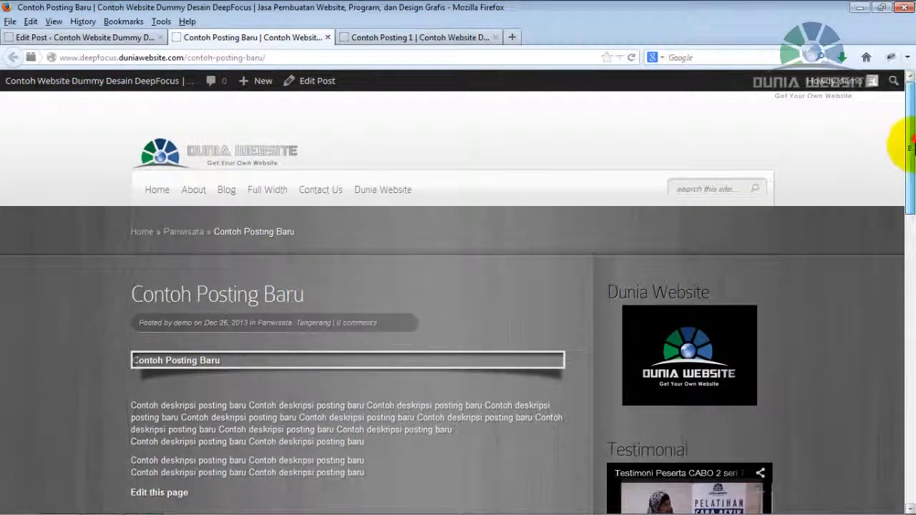
left_click_drag(908, 147, 910, 190)
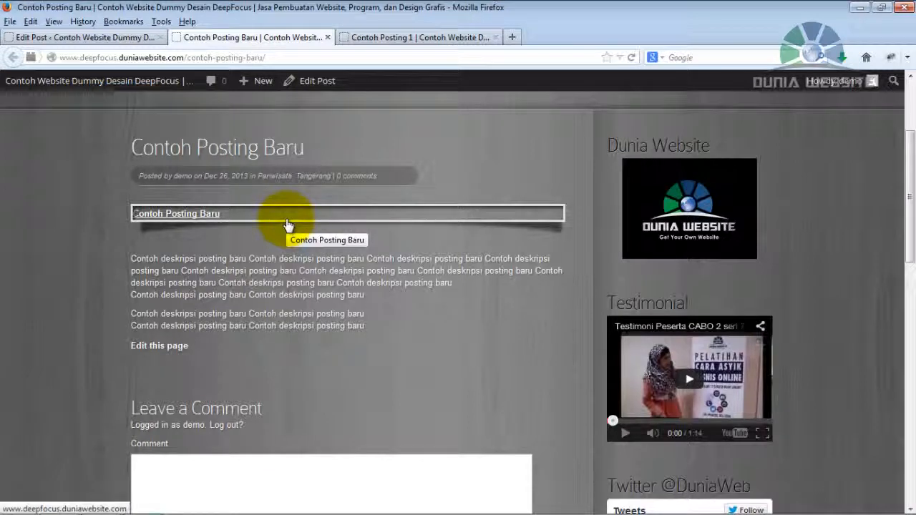
left_click(427, 37)
left_click_drag(903, 147, 909, 239)
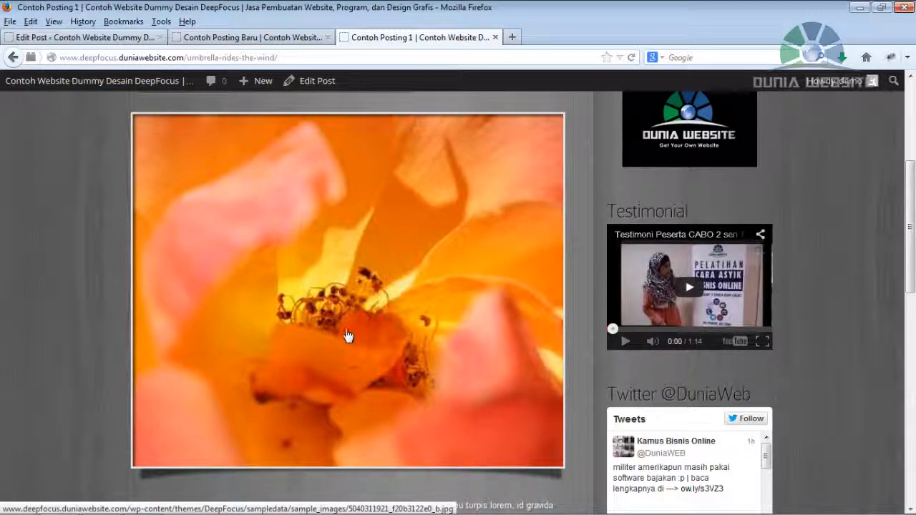
Return to the post editor, upload "Image Post 1" from the Dummy Image folder as the featured image, and update the post.
left_click(124, 40)
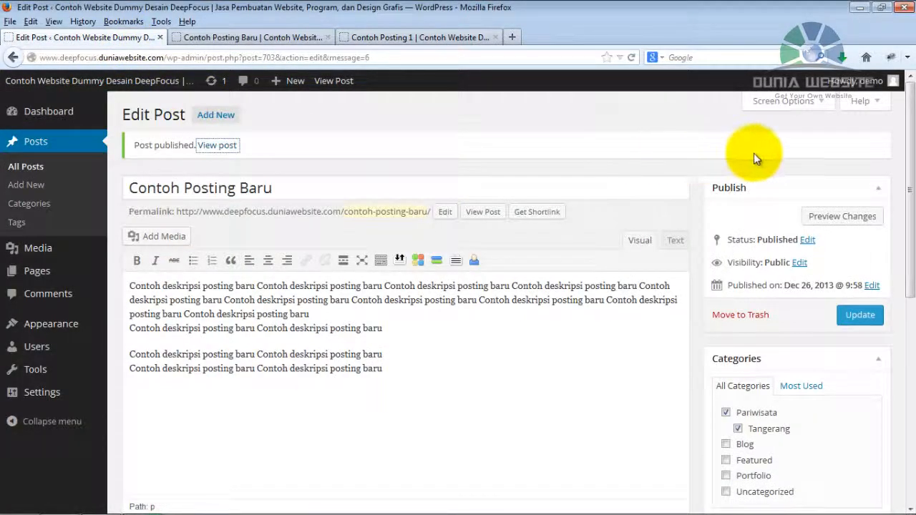
left_click_drag(911, 126, 903, 328)
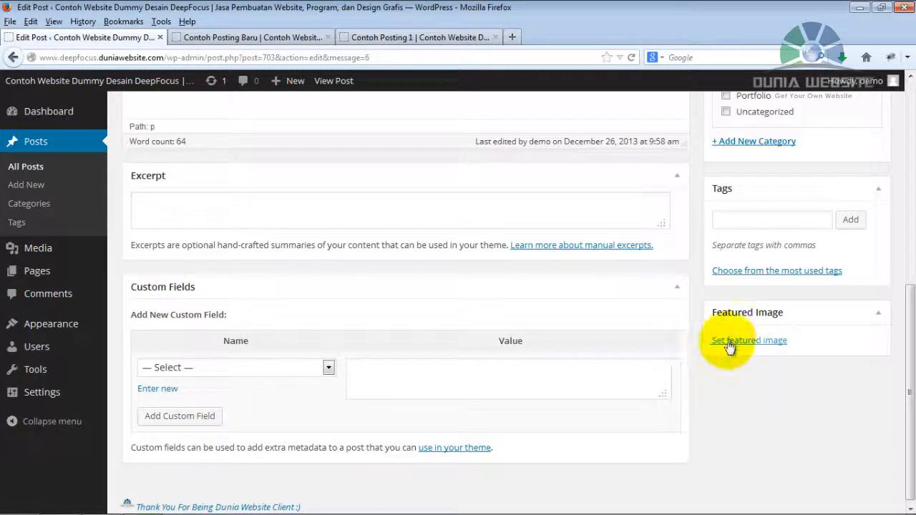
left_click(767, 341)
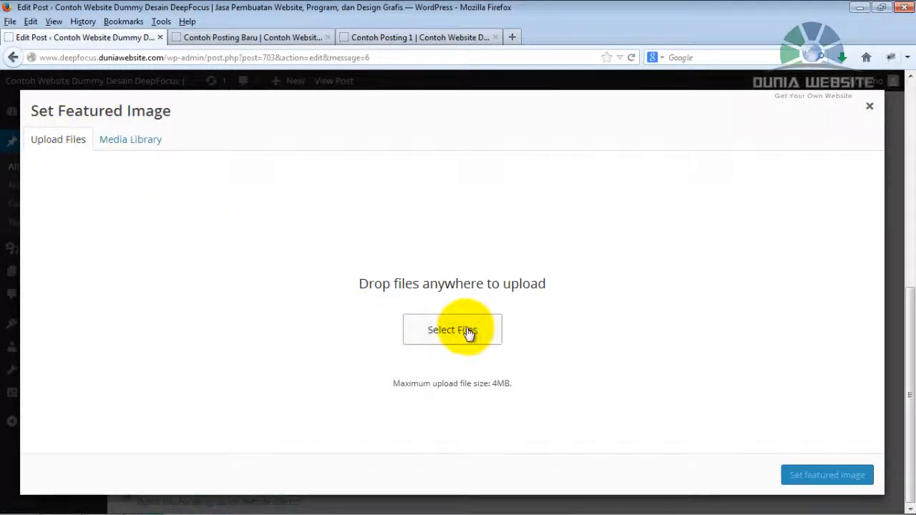
left_click(432, 331)
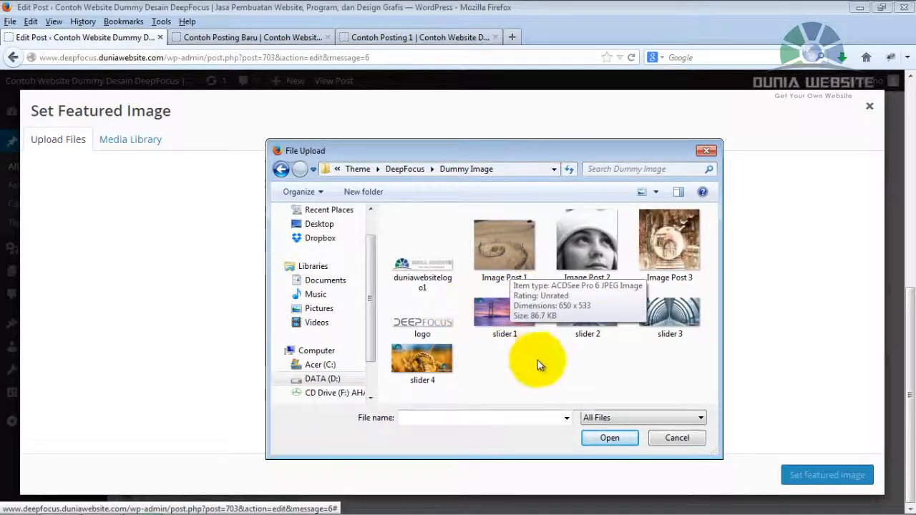
left_click(513, 256)
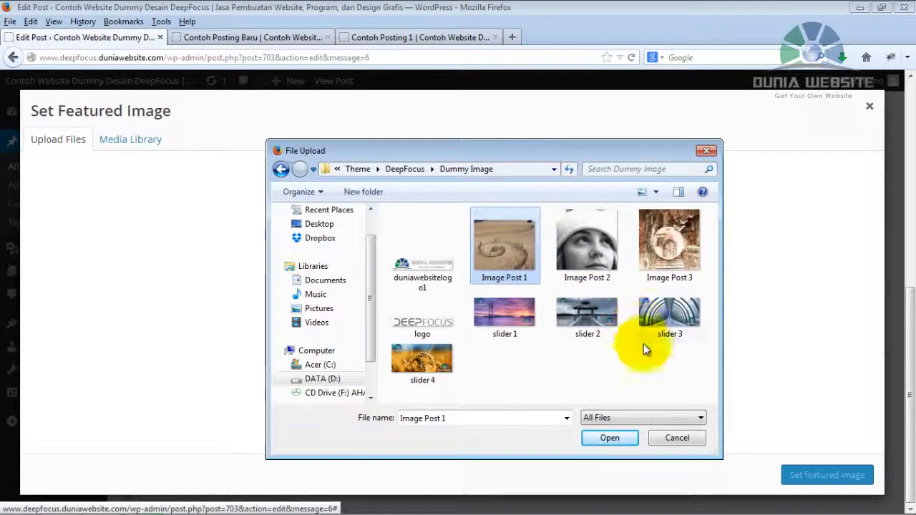
left_click(625, 443)
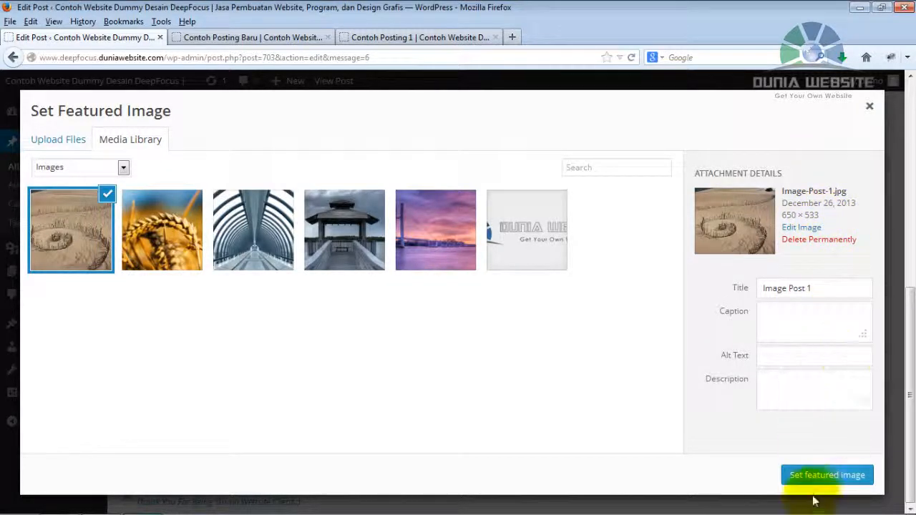
left_click(823, 478)
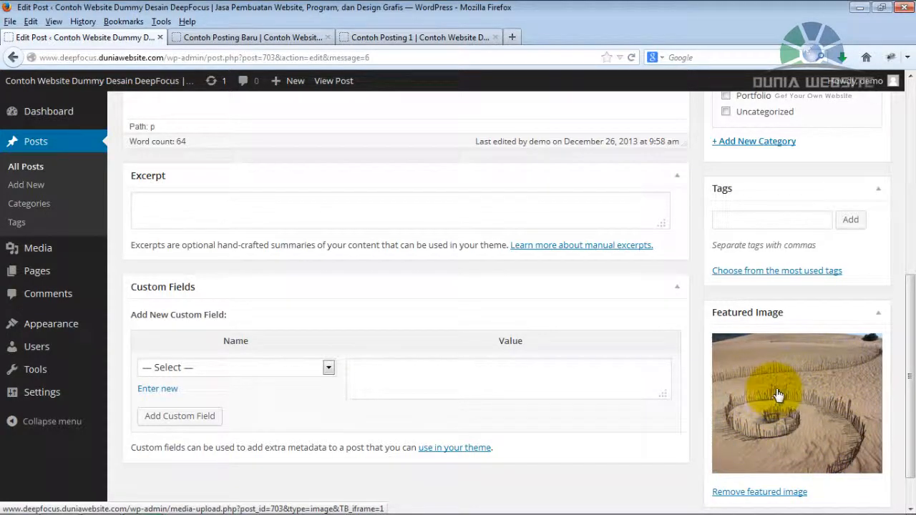
left_click_drag(910, 364, 909, 184)
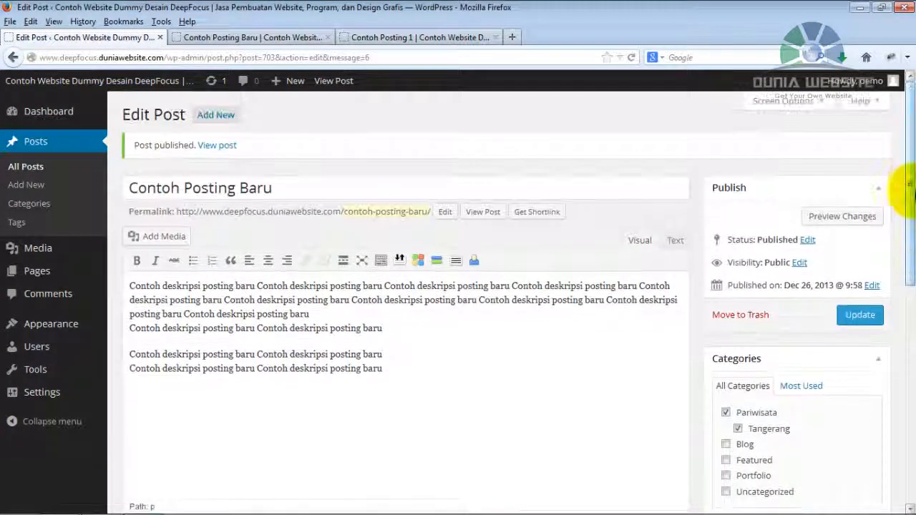
left_click(857, 317)
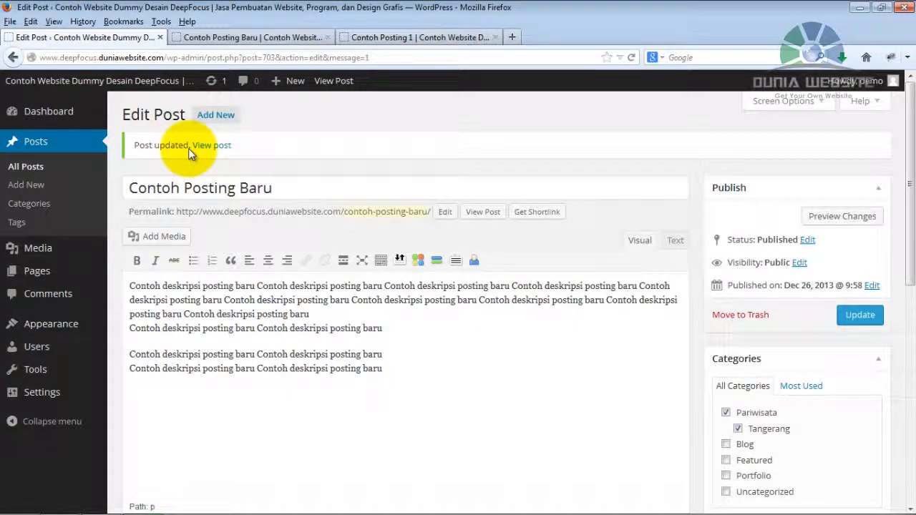
Reload the public "Contoh Posting Baru" page and check how the featured image is displayed.
left_click(295, 33)
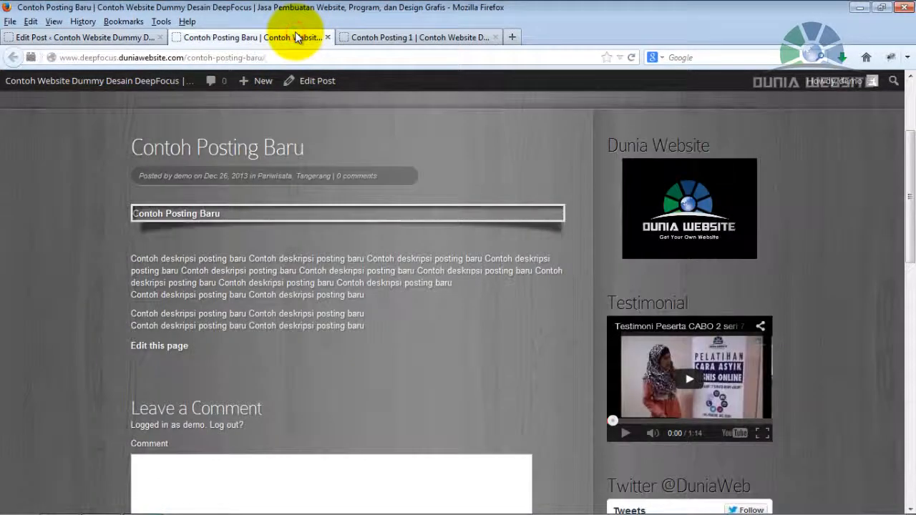
left_click(631, 57)
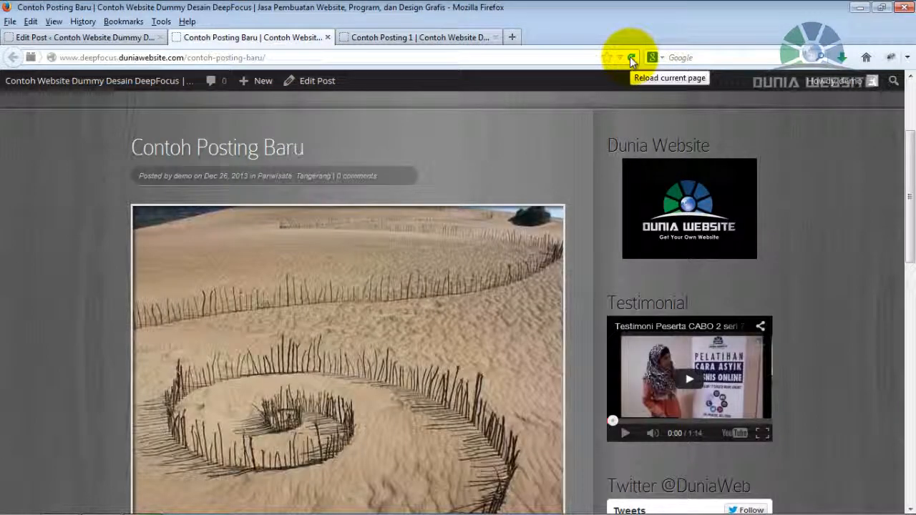
left_click_drag(907, 174, 909, 205)
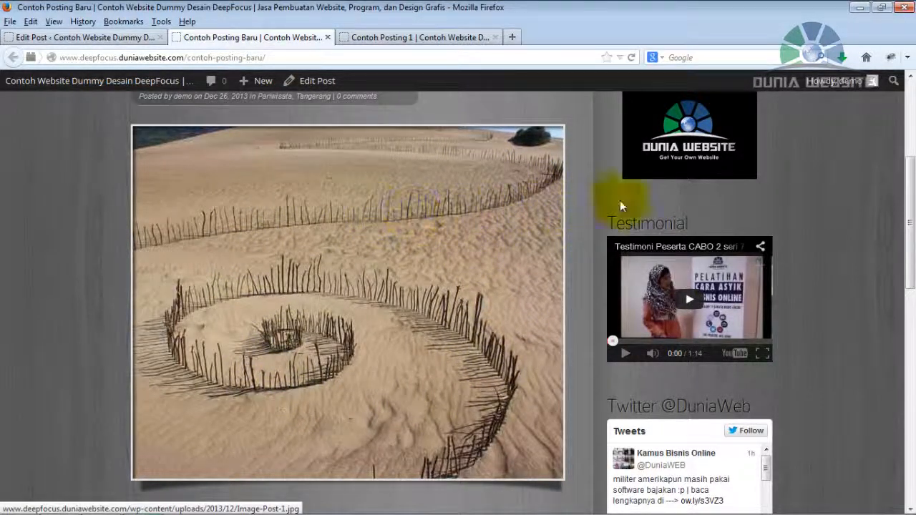
Return to the post editor and add an empty paragraph after the first block of text.
left_click_drag(906, 194, 896, 288)
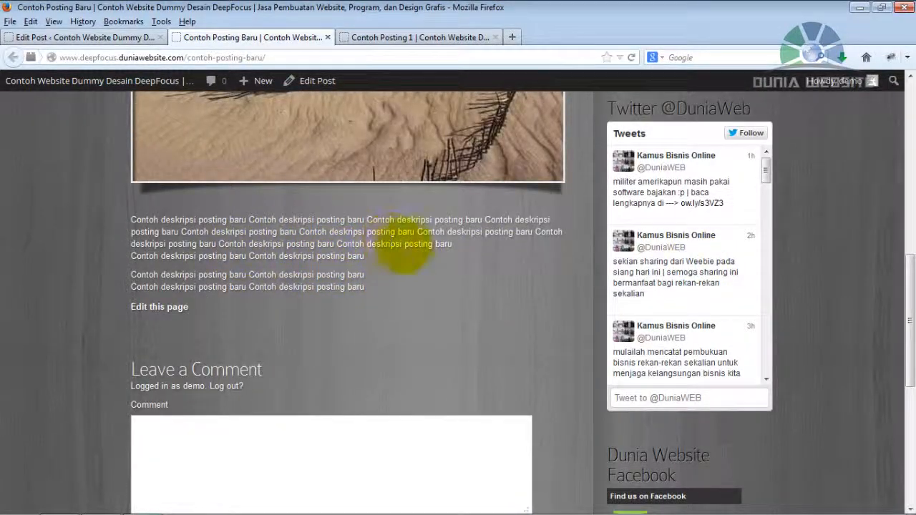
left_click(82, 37)
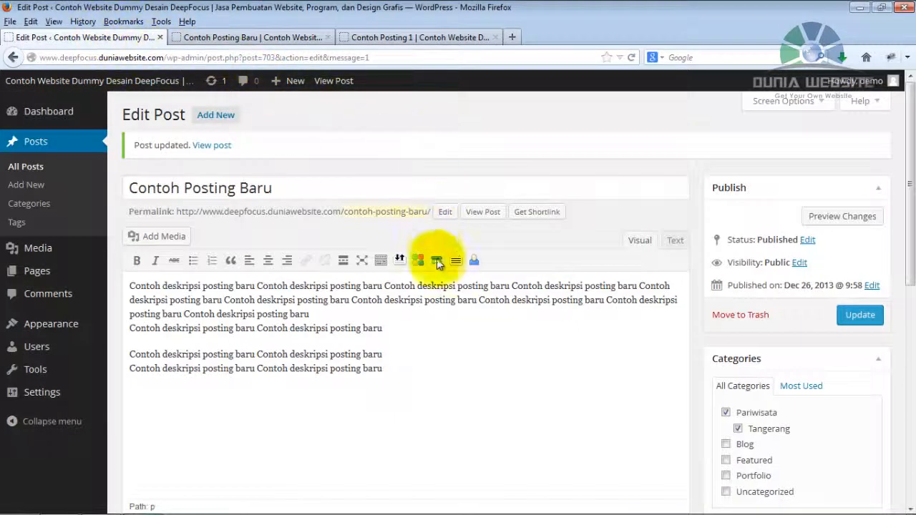
left_click(427, 333)
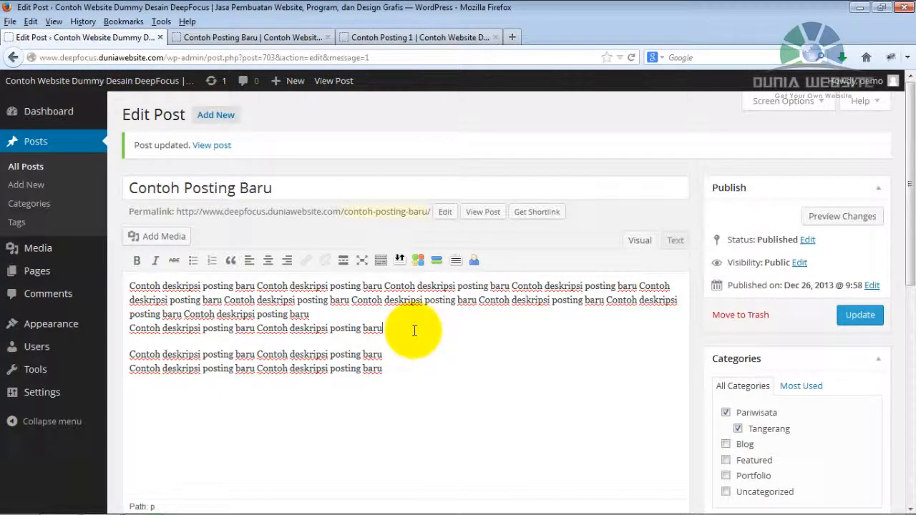
key("Return")
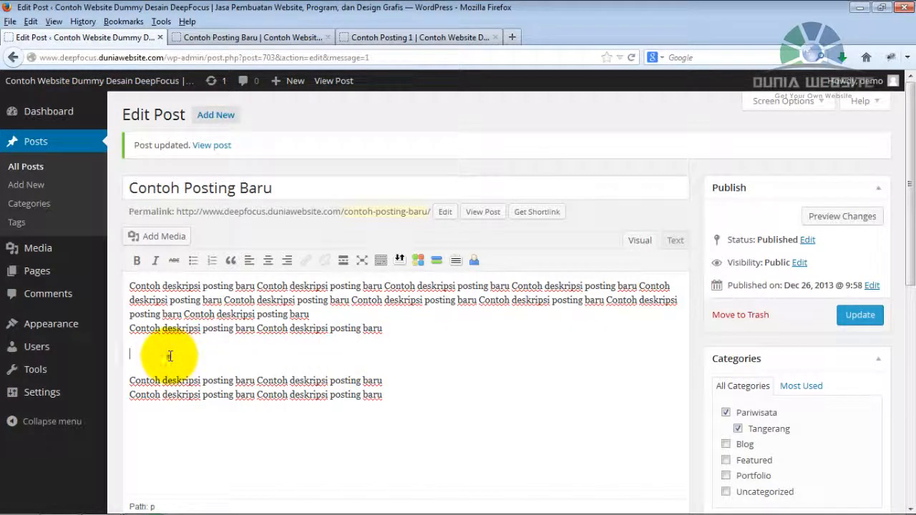
Insert the "slider 1" bridge image from the Media Library into the post at Full Size – 960 × 447.
left_click(165, 237)
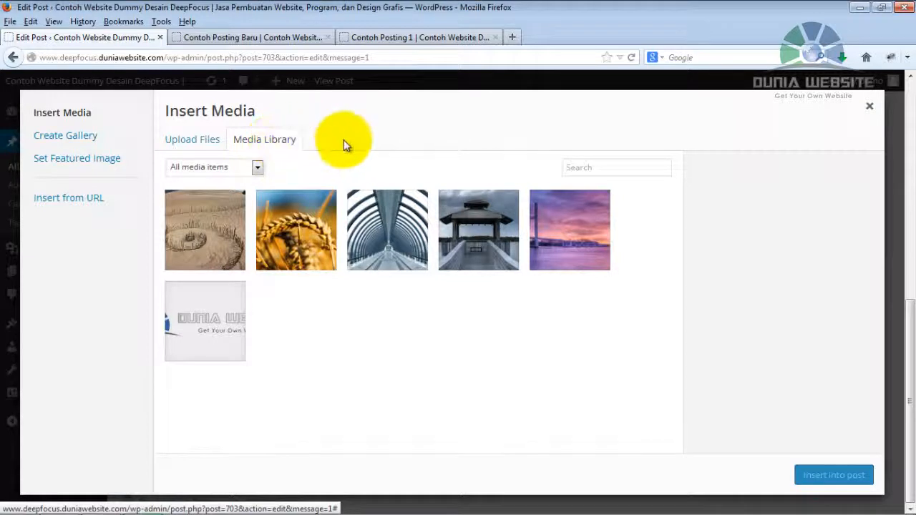
left_click(543, 221)
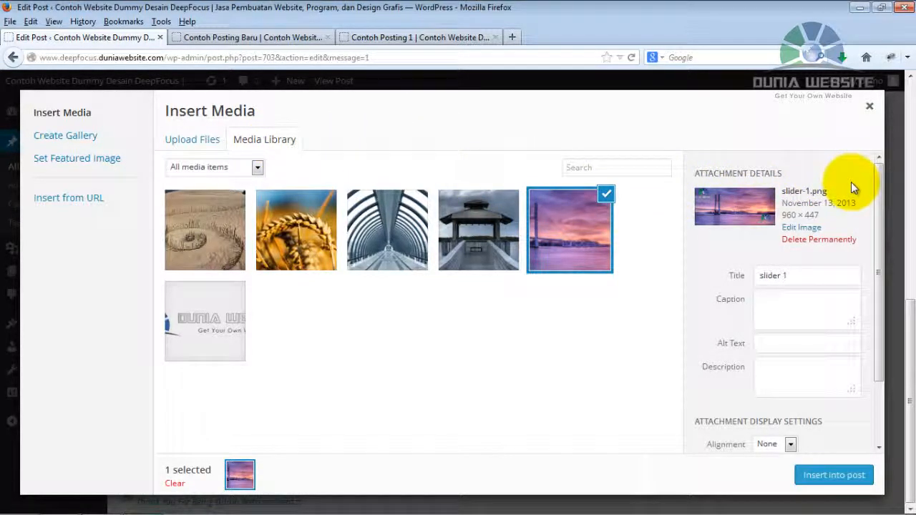
left_click_drag(877, 178, 896, 292)
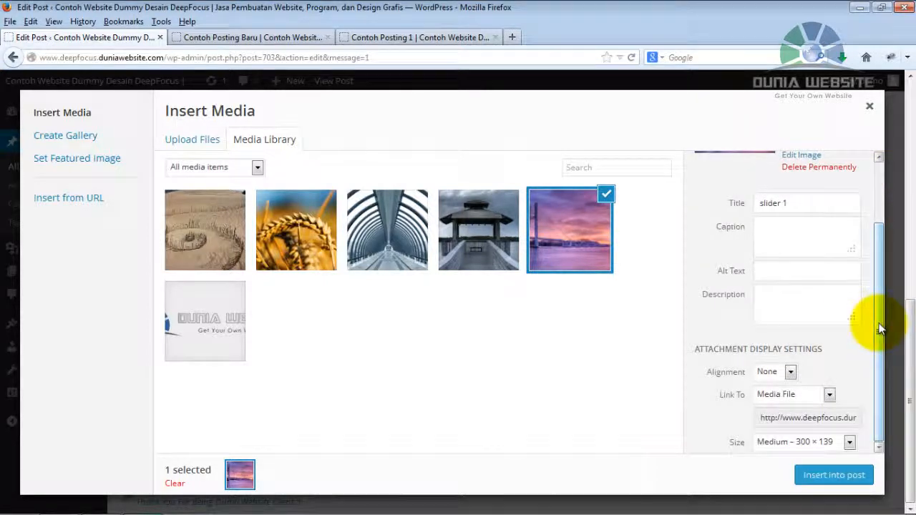
left_click(777, 442)
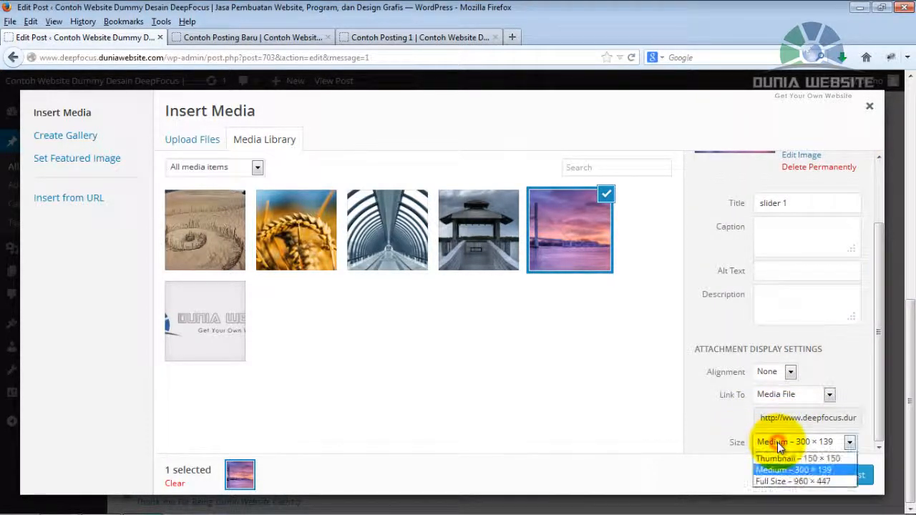
left_click(785, 482)
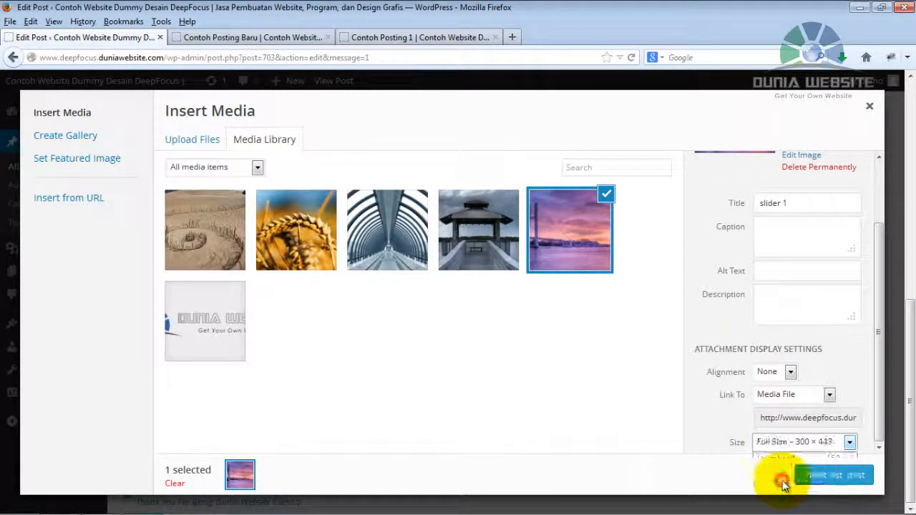
left_click(821, 476)
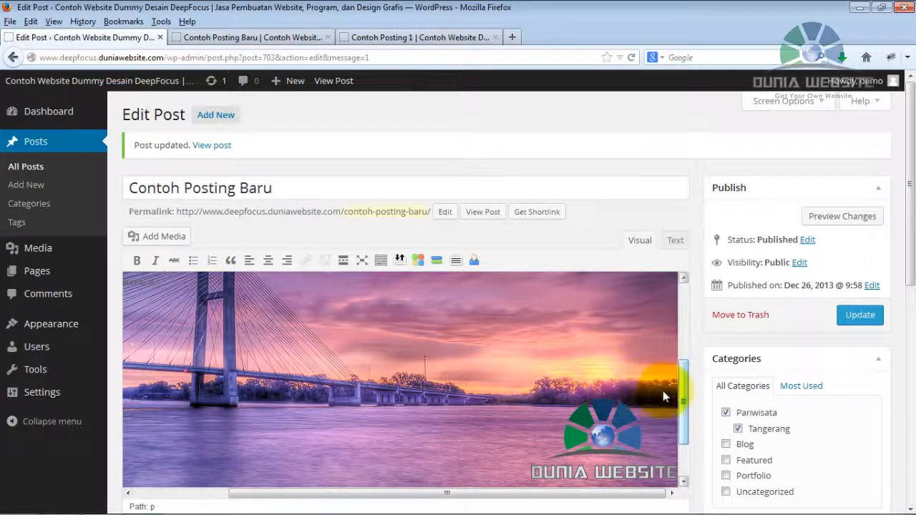
Scale the inserted bridge image to 60% in its image settings and apply the change.
left_click_drag(682, 390, 679, 318)
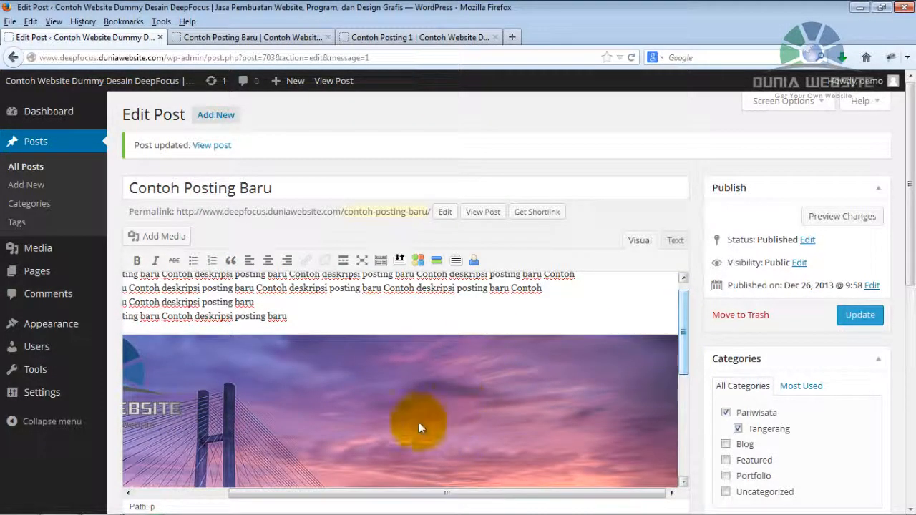
left_click(373, 399)
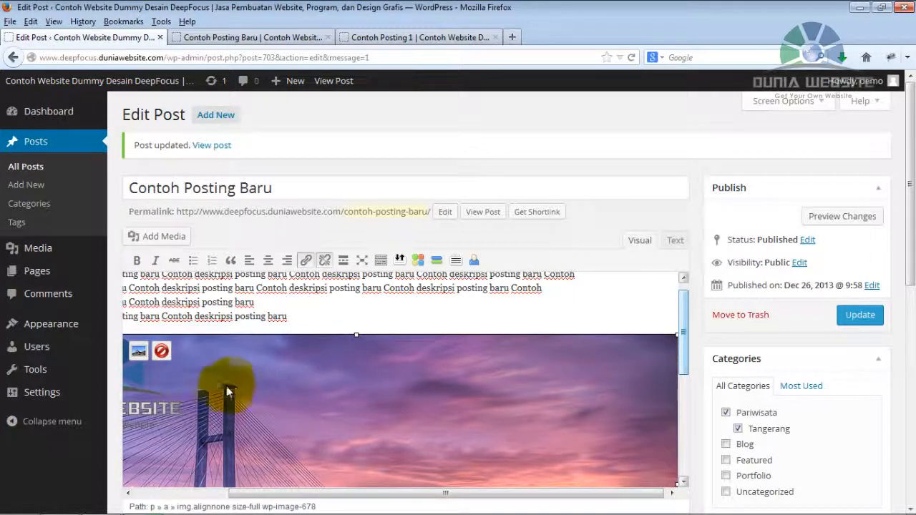
left_click(137, 352)
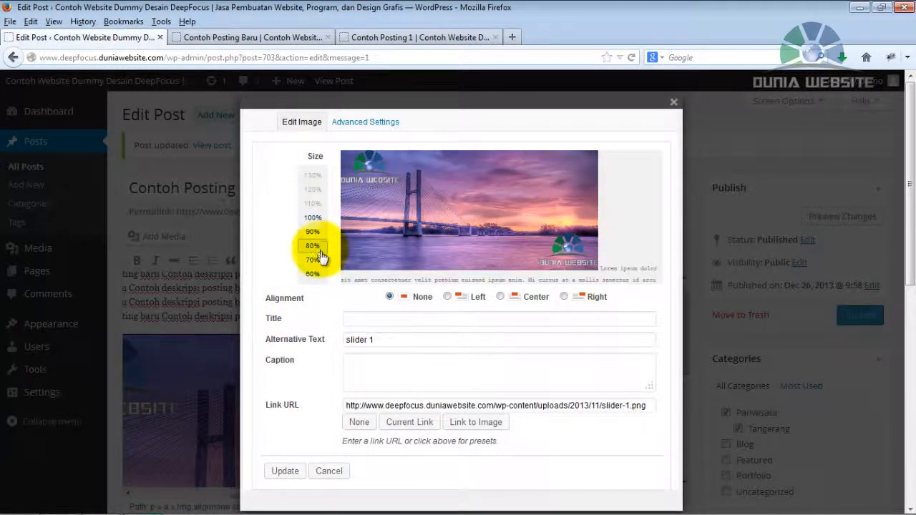
left_click(317, 275)
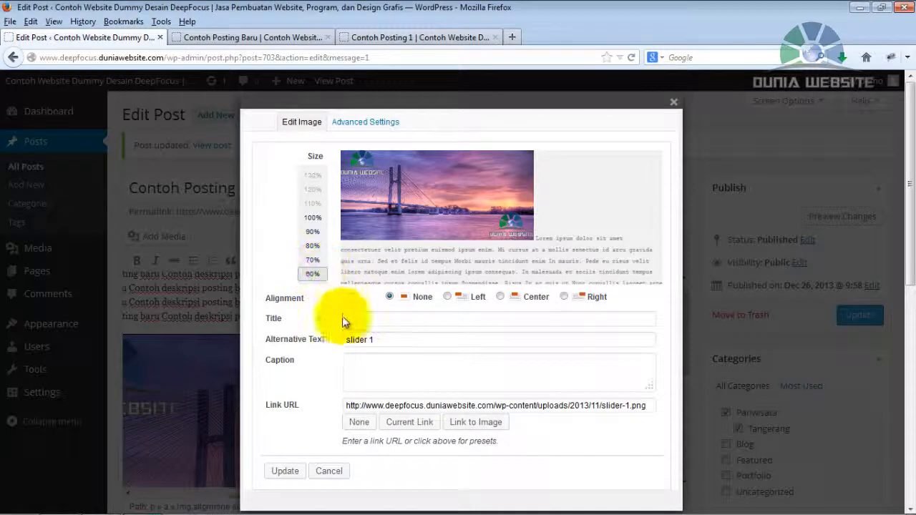
left_click(285, 471)
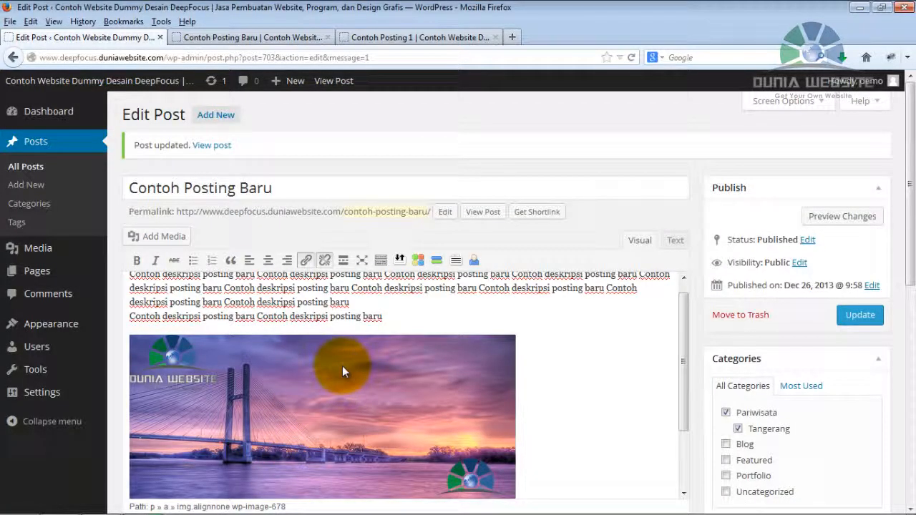
Shrink the bridge image proportionally by hand in the editor to about 70% of its displayed width.
left_click(362, 400)
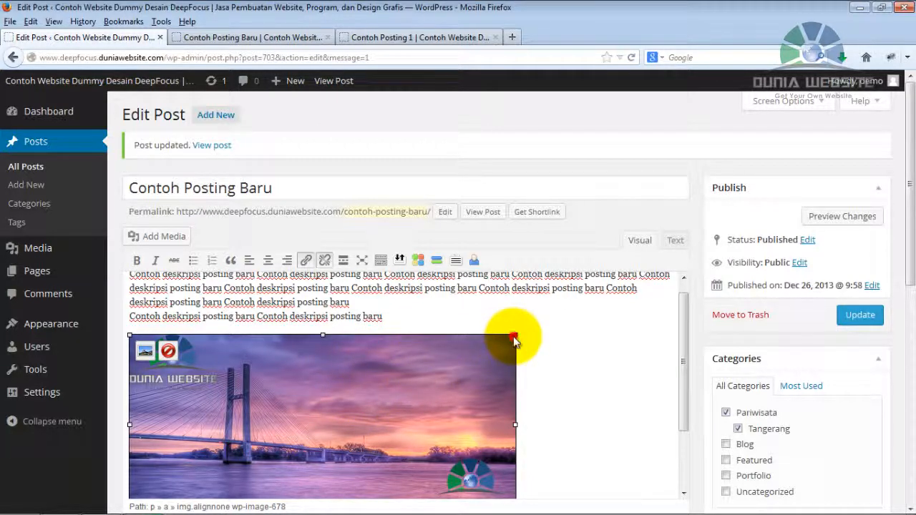
left_click_drag(514, 342, 409, 394)
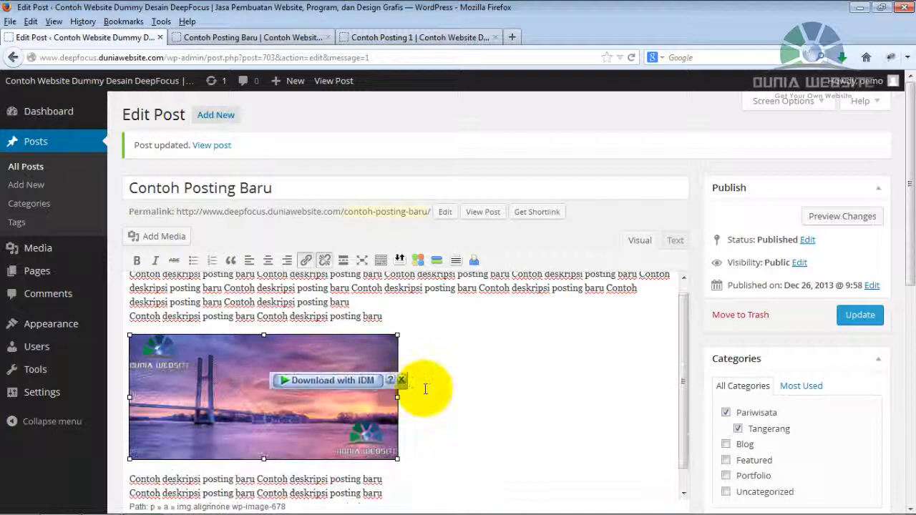
left_click(518, 381)
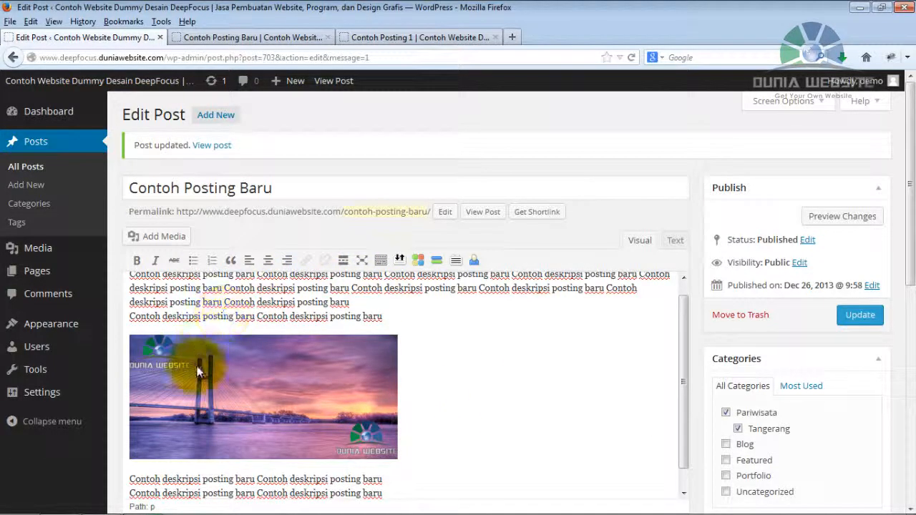
Center the bridge image in the post and update the post.
left_click(201, 395)
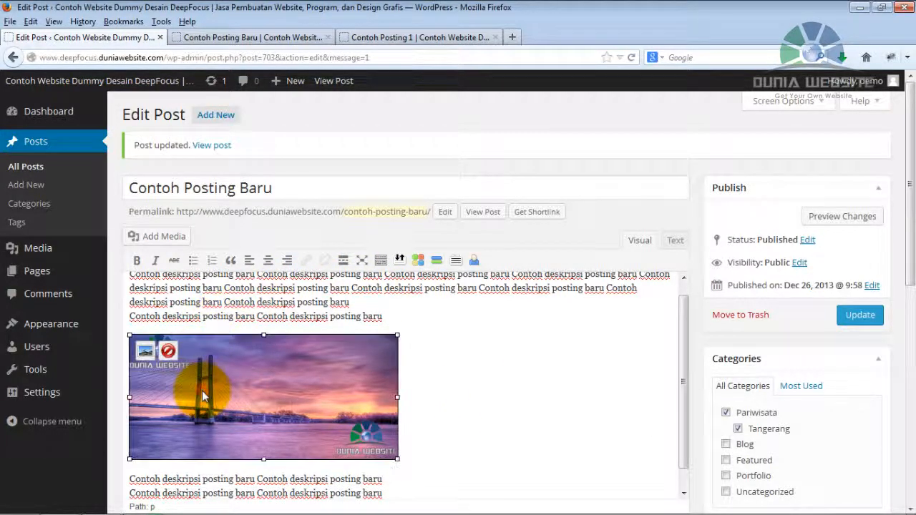
left_click(268, 261)
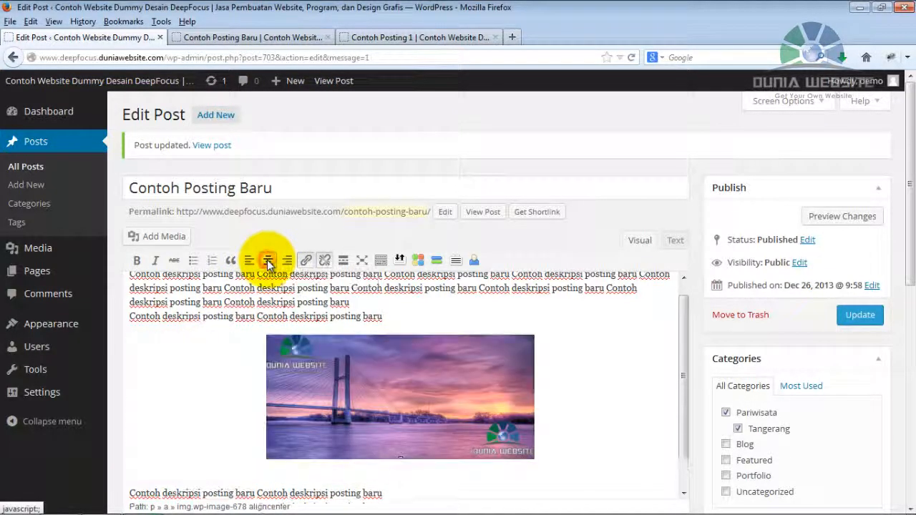
left_click(557, 315)
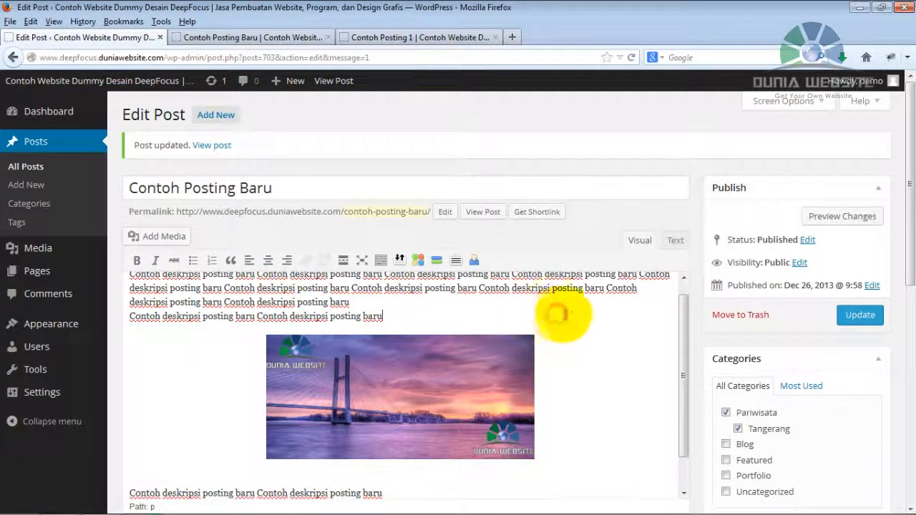
left_click(870, 316)
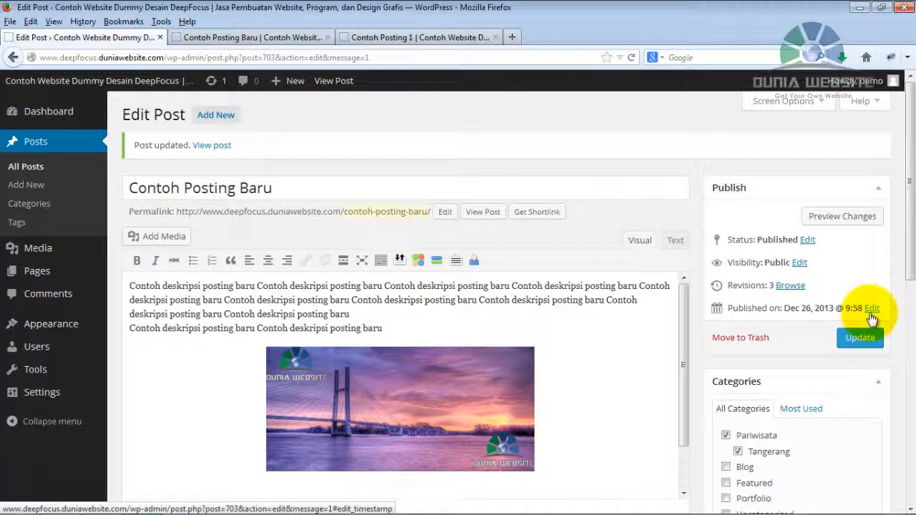
Reload the public "Contoh Posting Baru" page and check how the inserted bridge image and the page are displayed.
left_click(230, 38)
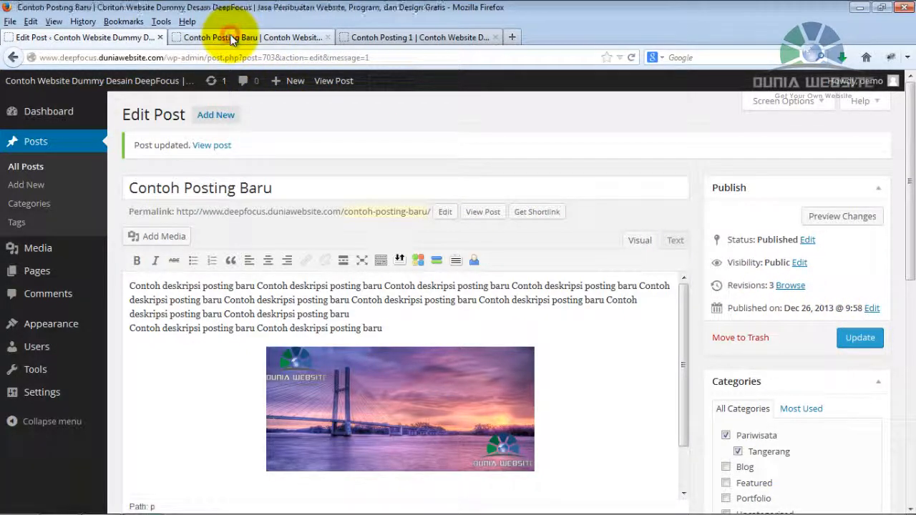
left_click(634, 56)
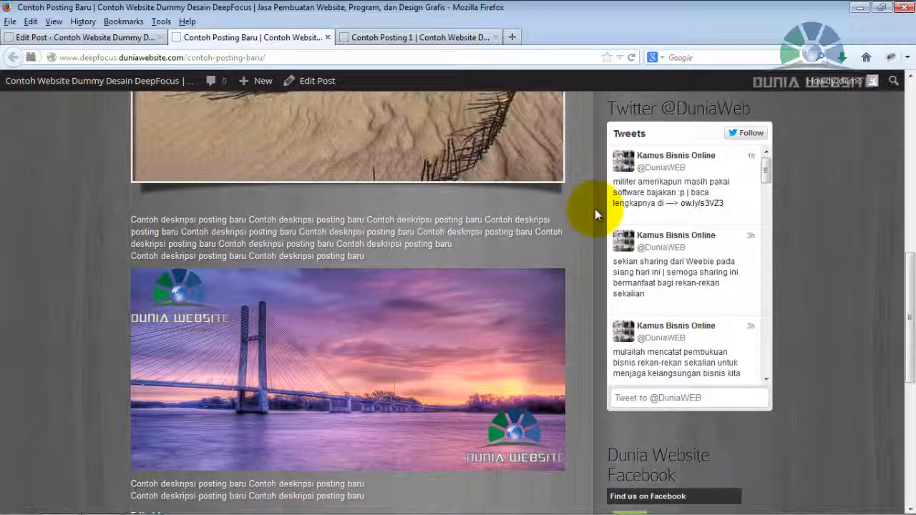
left_click_drag(911, 286, 894, 165)
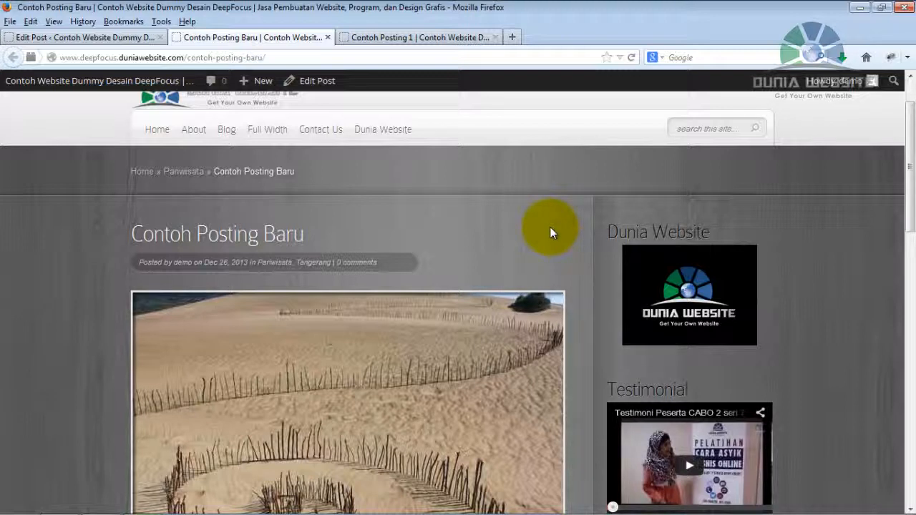
Return to the WordPress admin, open the list of all posts and move "Contoh Posting Baru" to the Trash.
left_click(82, 39)
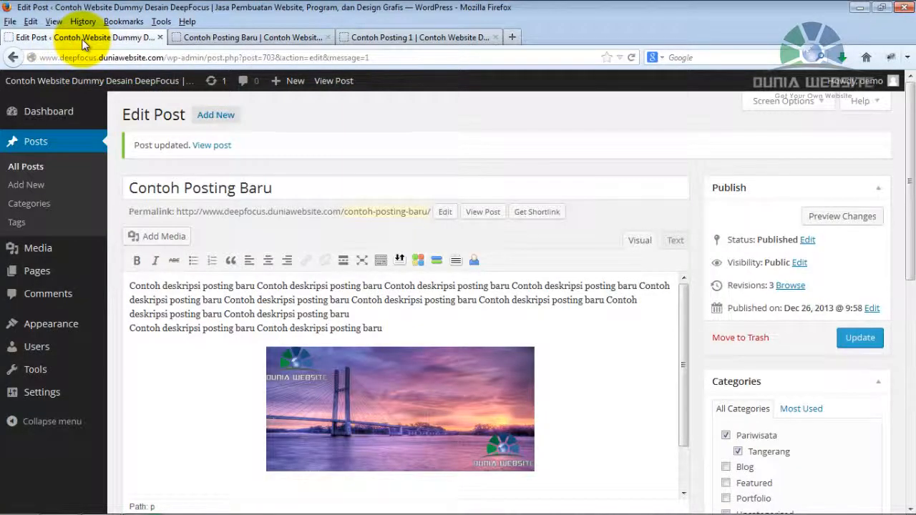
left_click(25, 167)
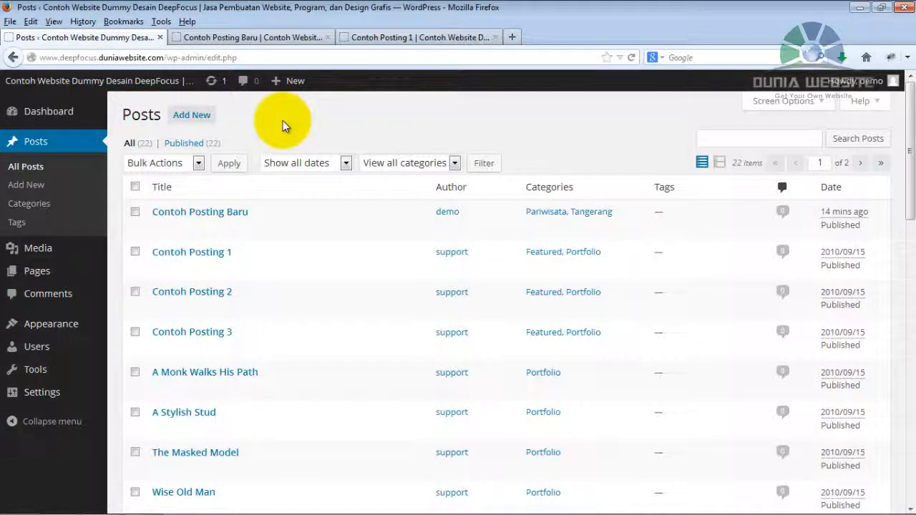
mouse_move(271, 207)
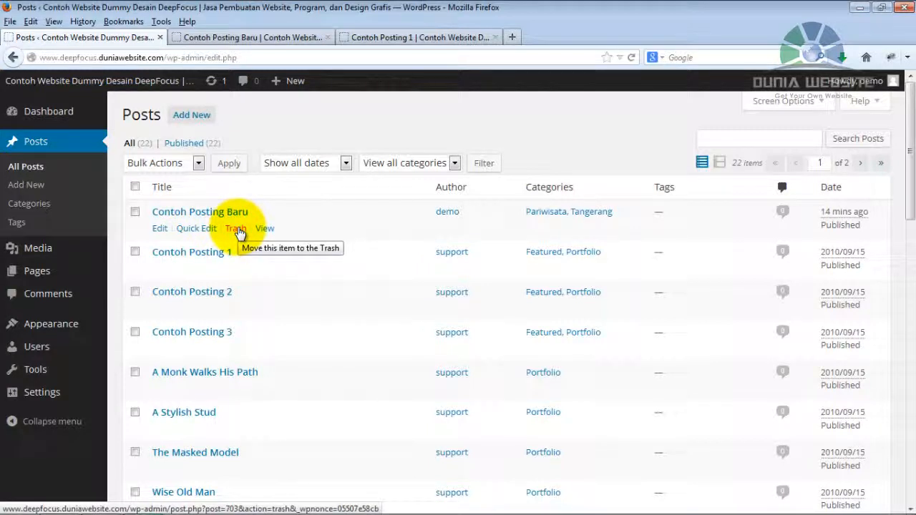
left_click(236, 229)
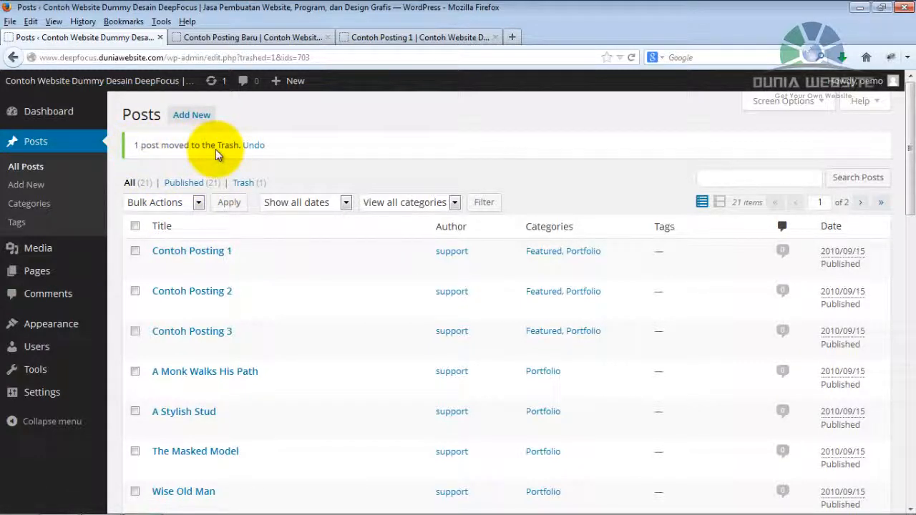
Open the list of trashed posts and bring up the available actions for "Contoh Posting Baru".
left_click(255, 188)
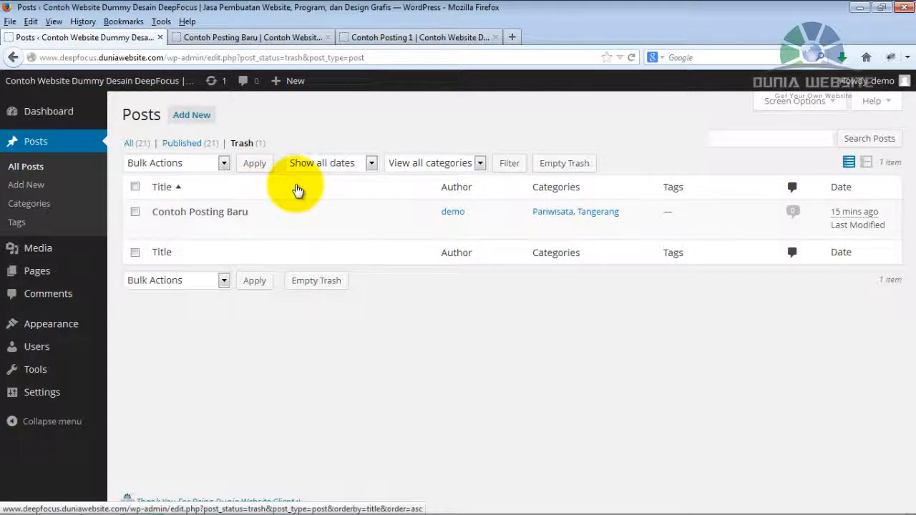
mouse_move(175, 213)
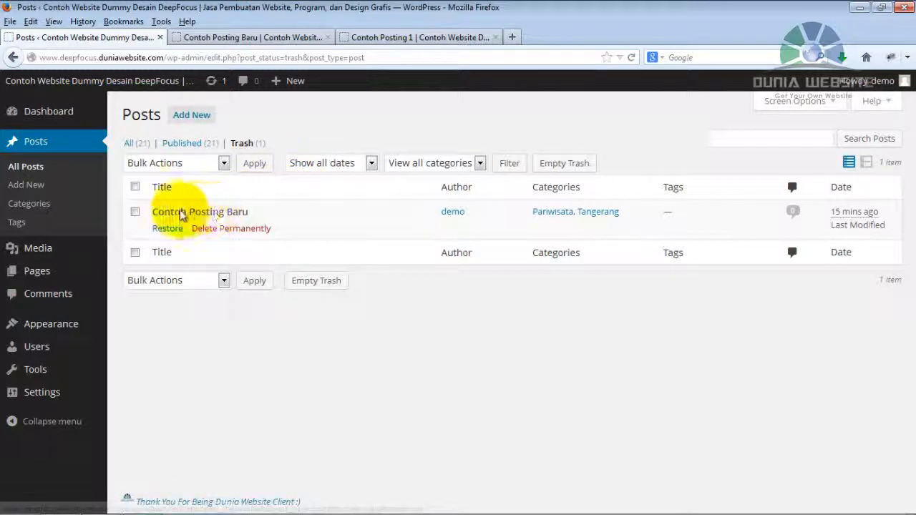